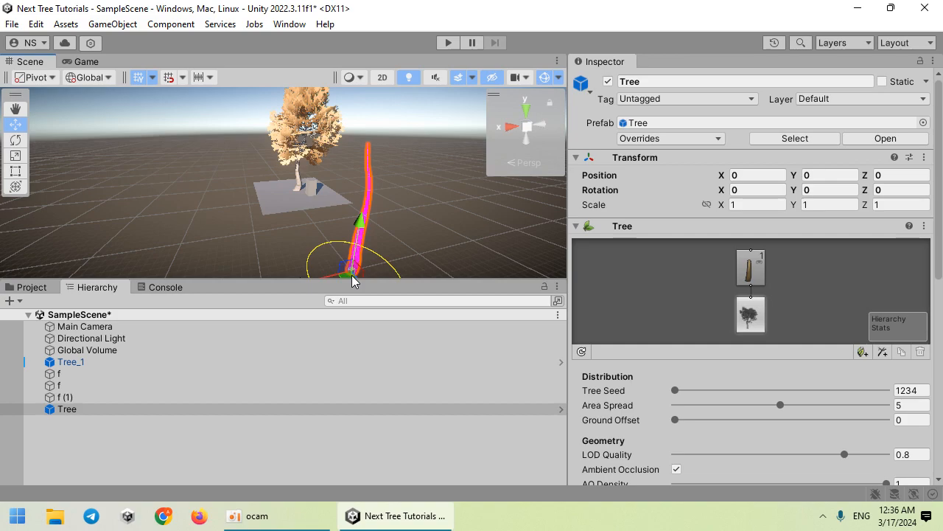
Step: Move the new Tree onto the ground plane and scale the plane to about 2.98 in X, 1.01 in Y and 3.31 in Z
{"action": "left_click_drag", "start_coordinate": [353, 280], "coordinate": [313, 216]}
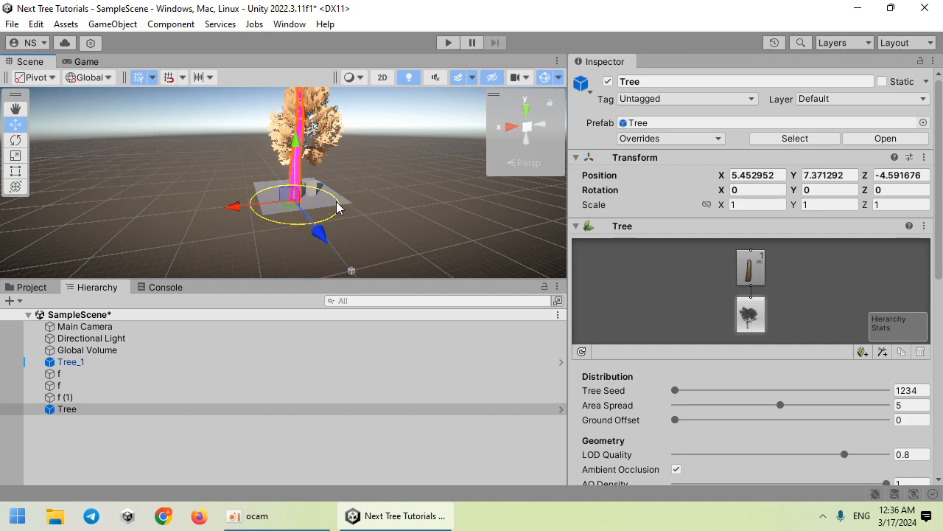
{"action": "left_click", "coordinate": [336, 206]}
{"action": "key", "text": "r"}
{"action": "left_click_drag", "start_coordinate": [234, 197], "coordinate": [129, 199]}
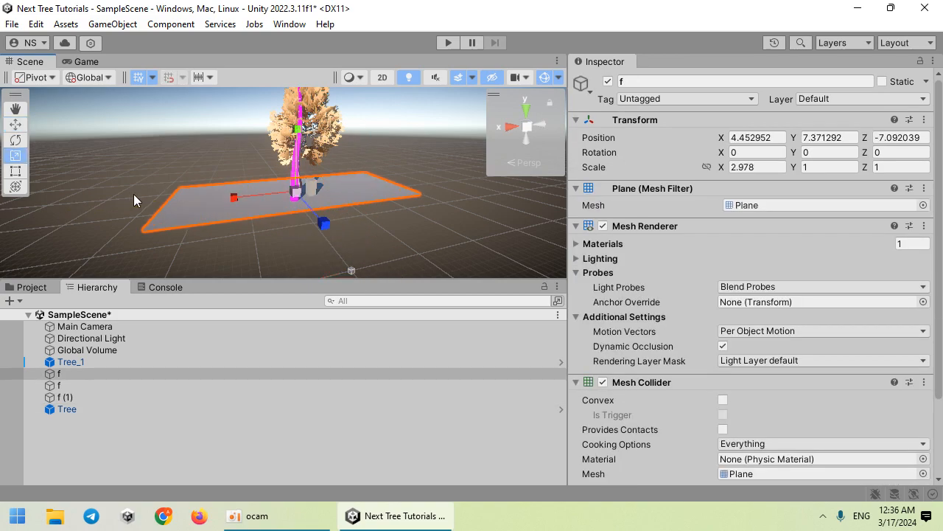
{"action": "left_click_drag", "start_coordinate": [307, 216], "coordinate": [375, 270]}
{"action": "left_click", "coordinate": [295, 211]}
{"action": "left_click_drag", "start_coordinate": [296, 171], "coordinate": [296, 170]}
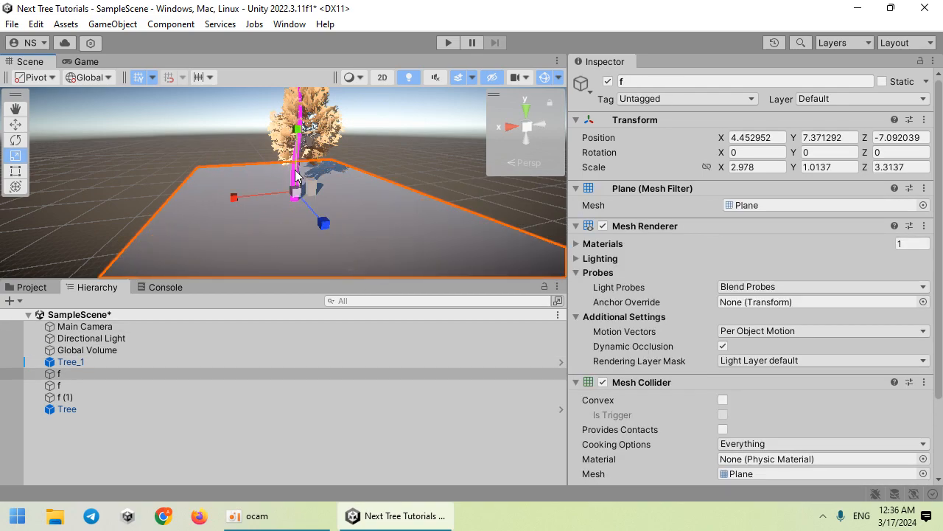
Step: Move the Tree sideways along the X axis, away from the finished tree, to an X position of about 13.43
{"action": "left_click", "coordinate": [244, 138]}
{"action": "left_click", "coordinate": [304, 187]}
{"action": "key", "text": "w"}
{"action": "left_click_drag", "start_coordinate": [269, 206], "coordinate": [178, 203]}
{"action": "right_click_drag", "start_coordinate": [271, 168], "coordinate": [80, 271]}
{"action": "key", "text": "w"}
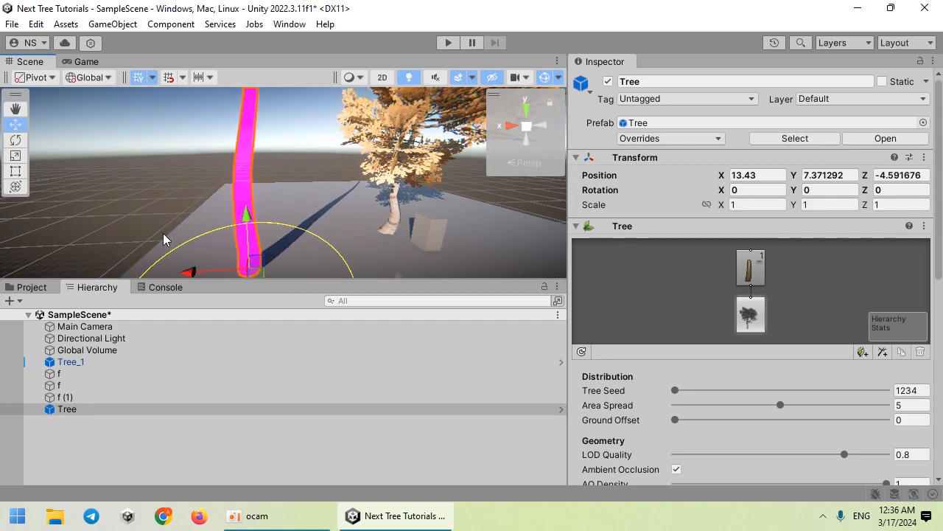
Step: Switch the Assets folder contents to list view and rename the Tree prefab as Palm_1
{"action": "left_click", "coordinate": [33, 289]}
{"action": "scroll", "coordinate": [324, 402], "scroll_direction": "down", "scroll_amount": 2}
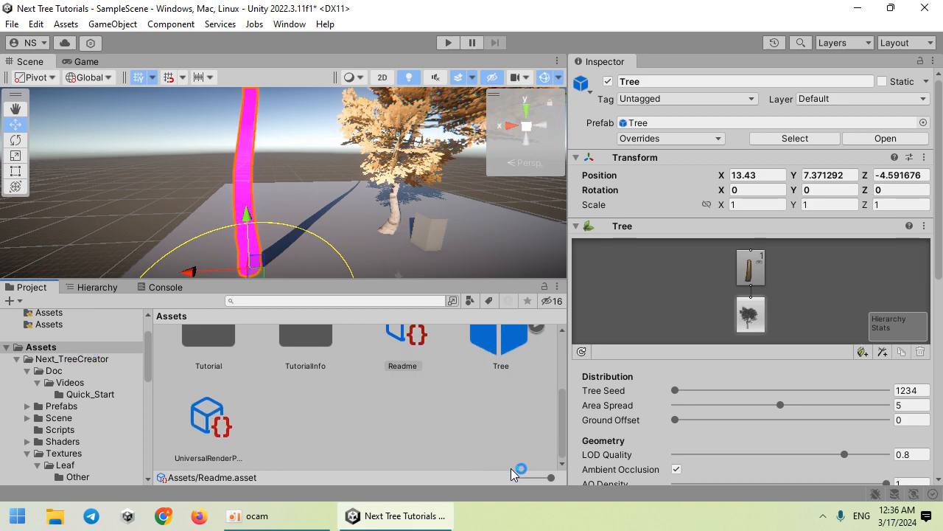
{"action": "left_click_drag", "start_coordinate": [551, 477], "coordinate": [448, 463]}
{"action": "left_click", "coordinate": [253, 414]}
{"action": "left_click", "coordinate": [253, 415]}
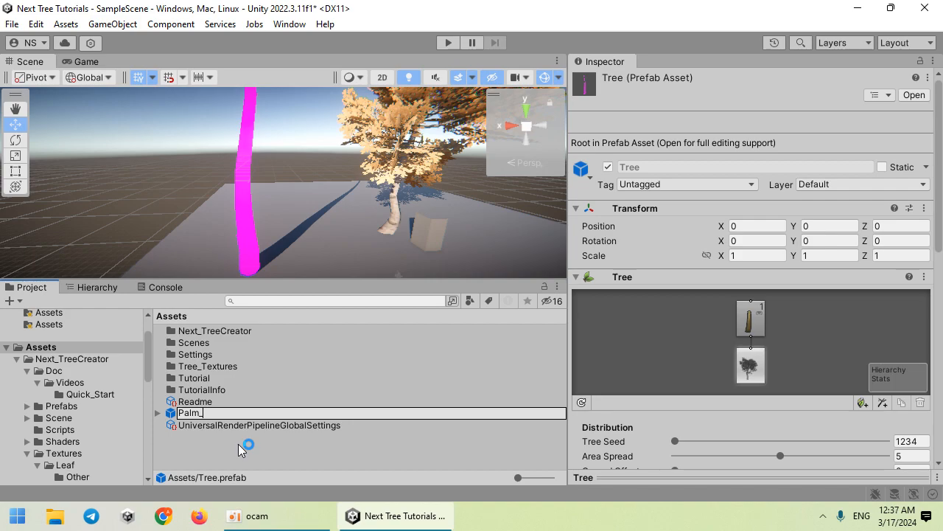
{"action": "type", "text": "Palm_1"}
{"action": "key", "text": "Return"}
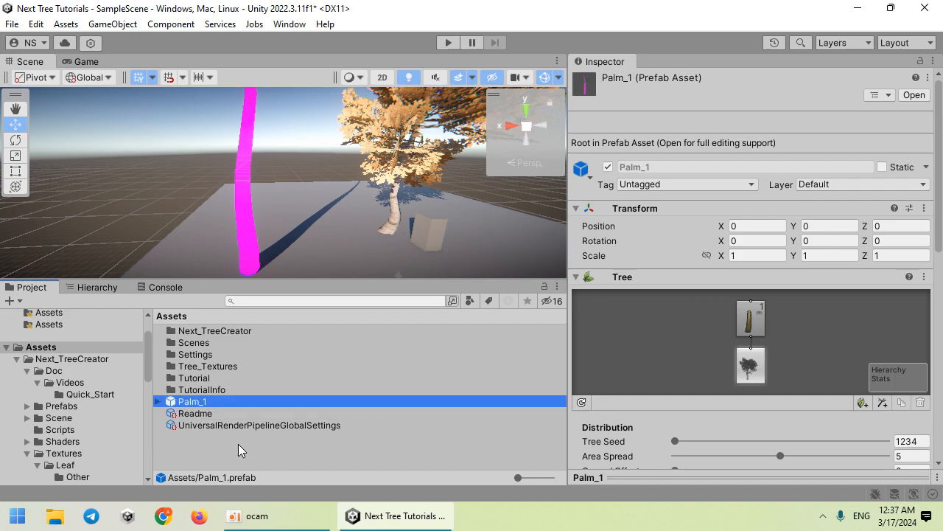
Step: Create a folder named Palm_1 inside the Tutorial folder and open it
{"action": "left_click", "coordinate": [17, 359]}
{"action": "left_click", "coordinate": [51, 418]}
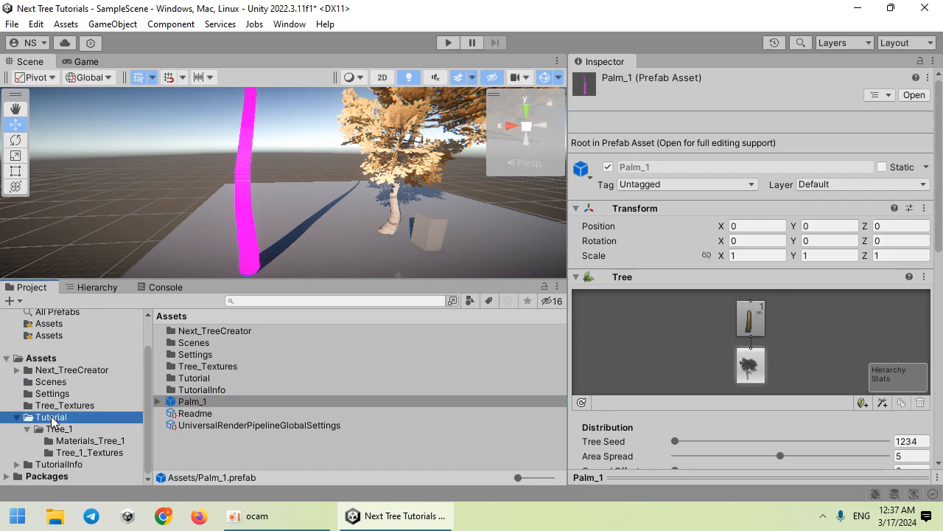
{"action": "right_click", "coordinate": [51, 418]}
{"action": "mouse_move", "coordinate": [168, 91]}
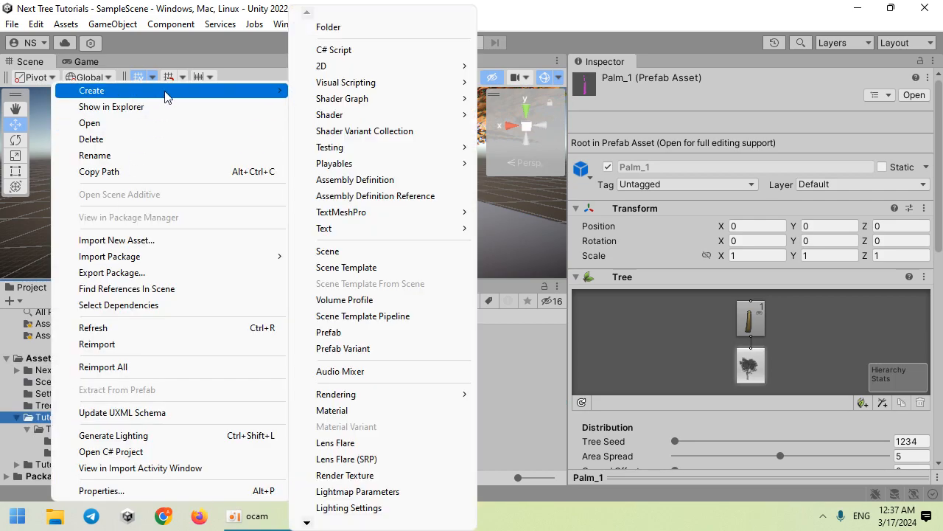
{"action": "left_click", "coordinate": [321, 32]}
{"action": "type", "text": "P"}
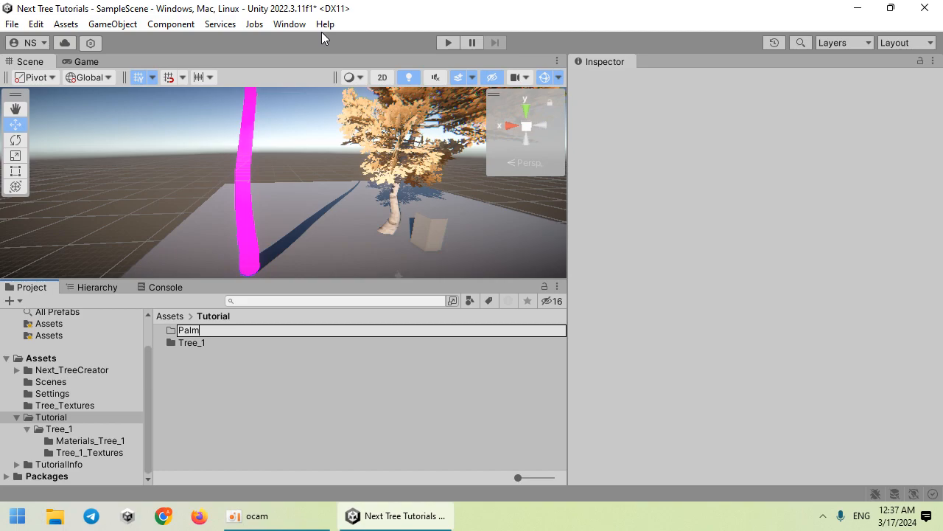
{"action": "type", "text": "alm"}
{"action": "key", "text": "Return"}
{"action": "key", "text": "F2"}
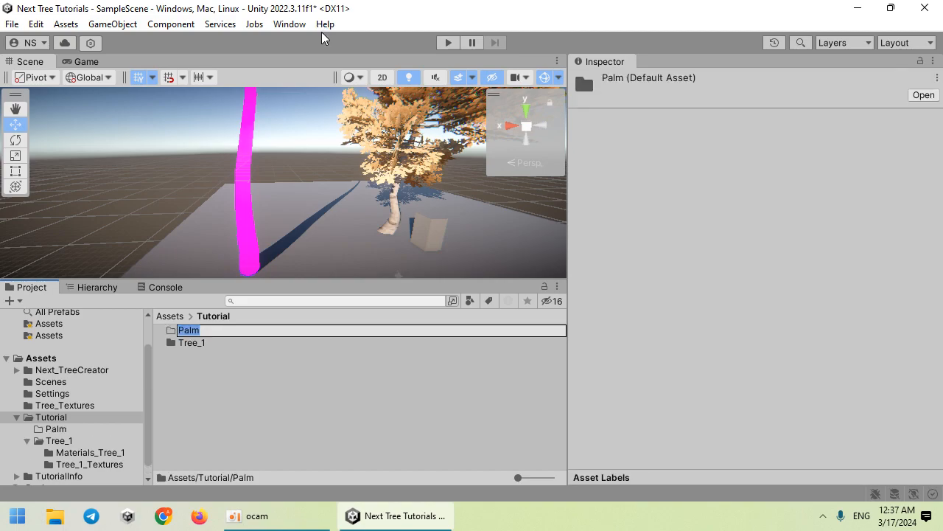
{"action": "type", "text": "_1"}
{"action": "key", "text": "Return"}
{"action": "key", "text": "Return"}
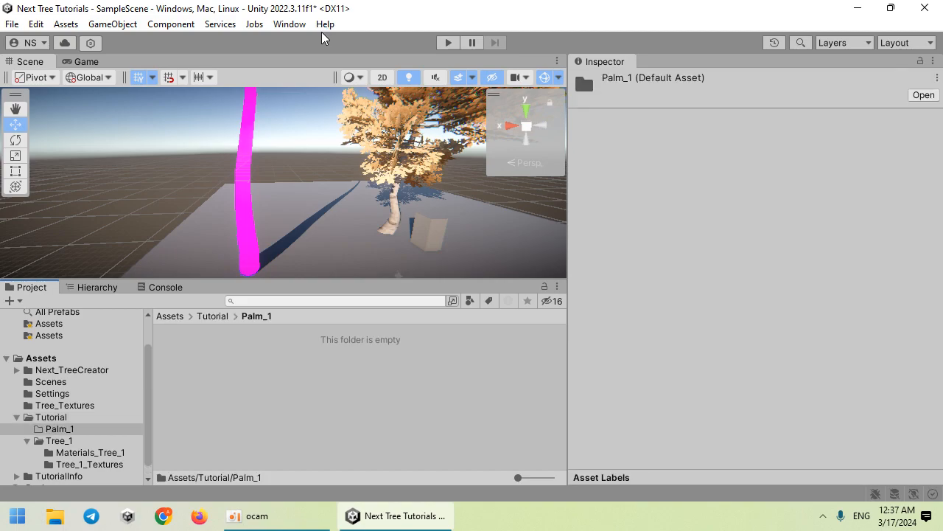
Step: Duplicate the Palm_1 folder, place the copy inside Palm_1 and rename it as Materials_Palm
{"action": "left_click", "coordinate": [96, 434]}
{"action": "key", "text": "ctrl+d"}
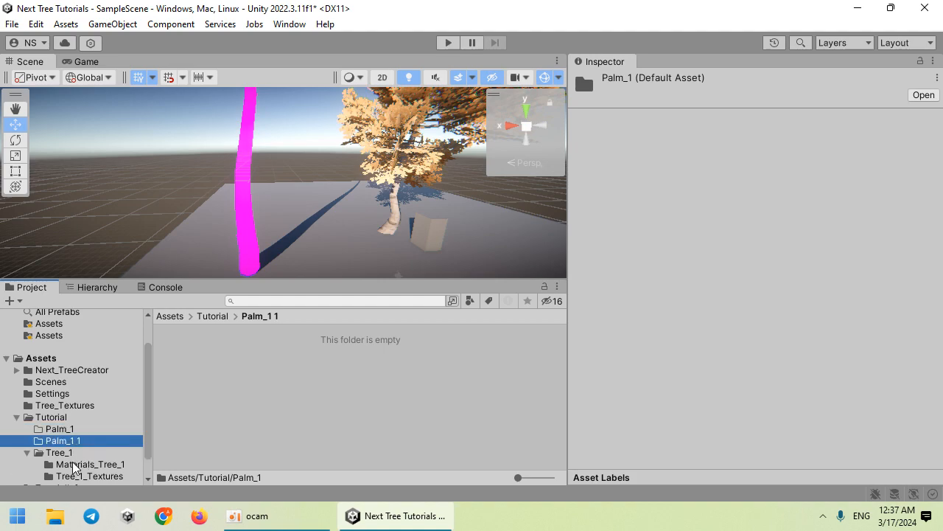
{"action": "left_click_drag", "start_coordinate": [64, 444], "coordinate": [65, 431]}
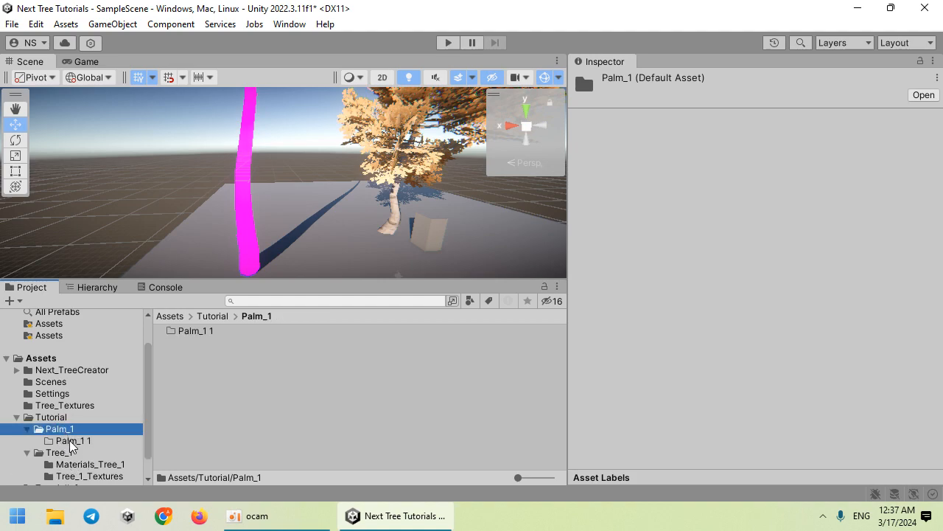
{"action": "left_click", "coordinate": [72, 441]}
{"action": "left_click", "coordinate": [92, 429]}
{"action": "left_click", "coordinate": [196, 330]}
{"action": "key", "text": "F2"}
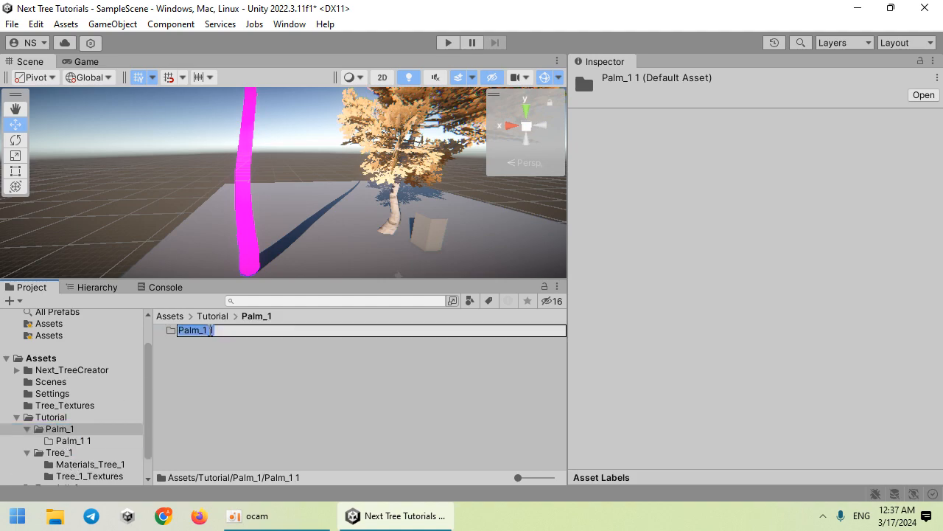
{"action": "type", "text": "Mater"}
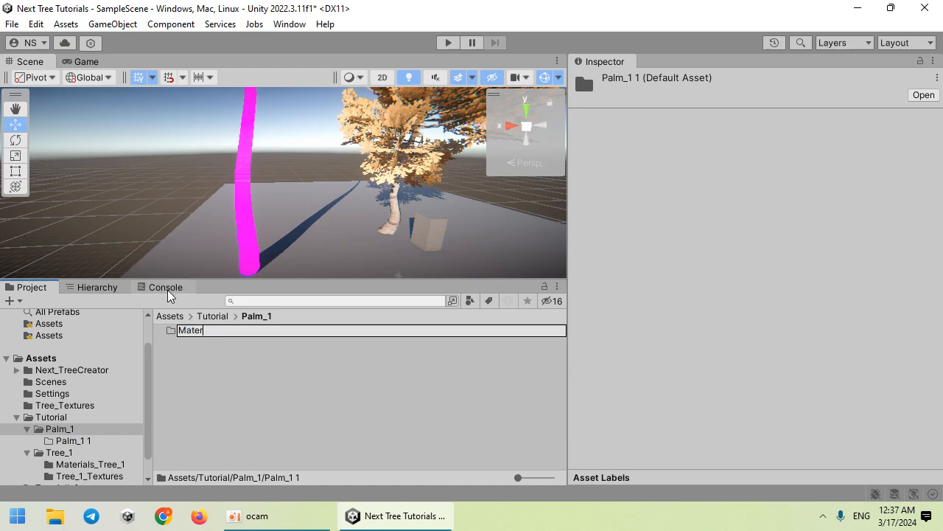
{"action": "type", "text": "ials_Palm"}
{"action": "key", "text": "Return"}
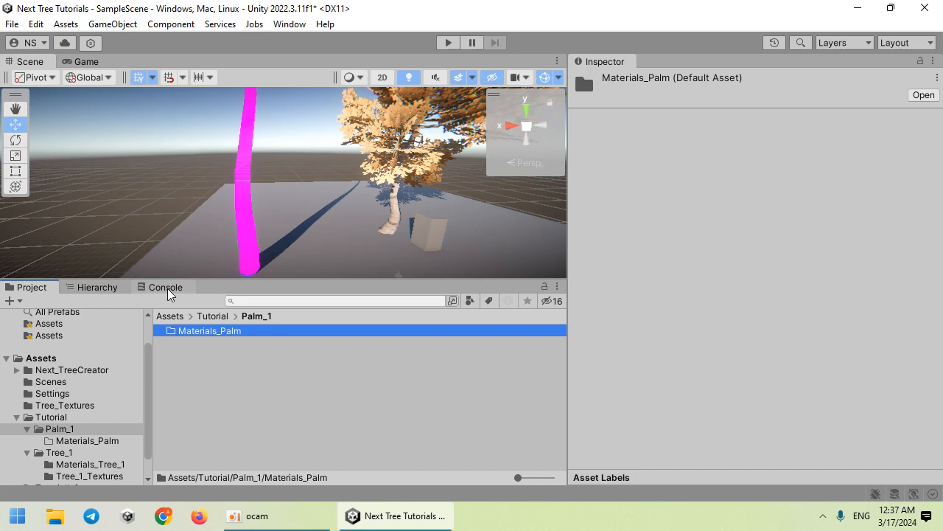
{"action": "key", "text": "ctrl+d"}
{"action": "left_click_drag", "start_coordinate": [234, 350], "coordinate": [236, 336]}
{"action": "double_click", "coordinate": [235, 333]}
{"action": "left_click", "coordinate": [234, 333]}
{"action": "key", "text": "F2"}
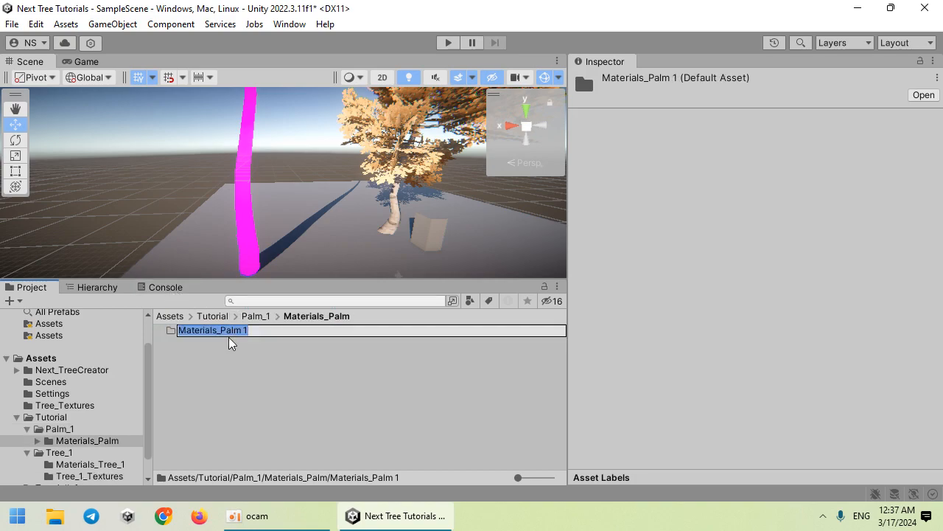
{"action": "key", "text": "Return"}
{"action": "key", "text": "Delete"}
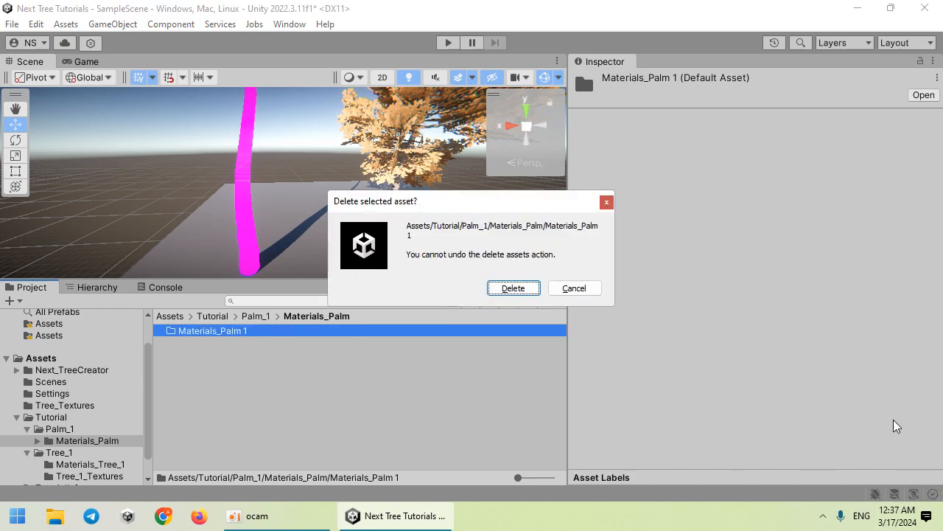
{"action": "left_click", "coordinate": [513, 287]}
Step: Create a new material named Bark_Palm in the Materials_Palm folder
{"action": "right_click", "coordinate": [253, 370]}
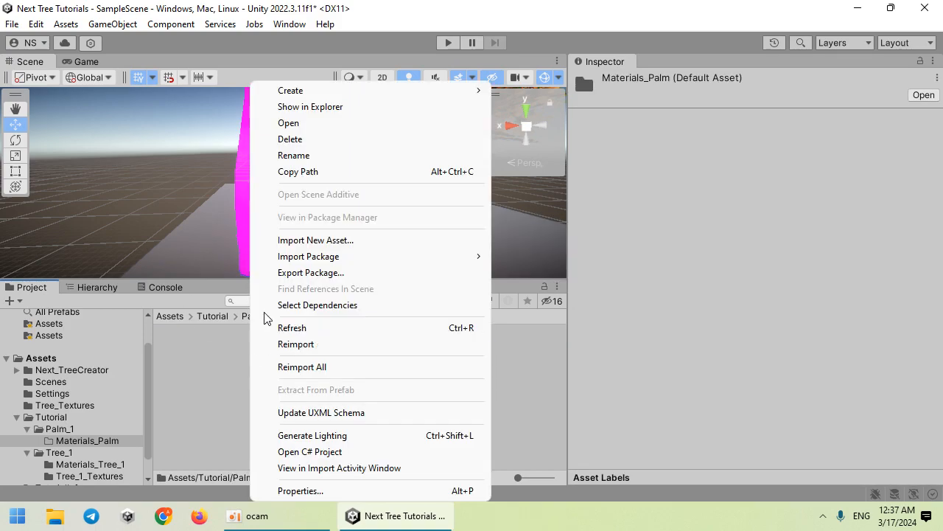
{"action": "mouse_move", "coordinate": [335, 91]}
{"action": "left_click", "coordinate": [548, 409]}
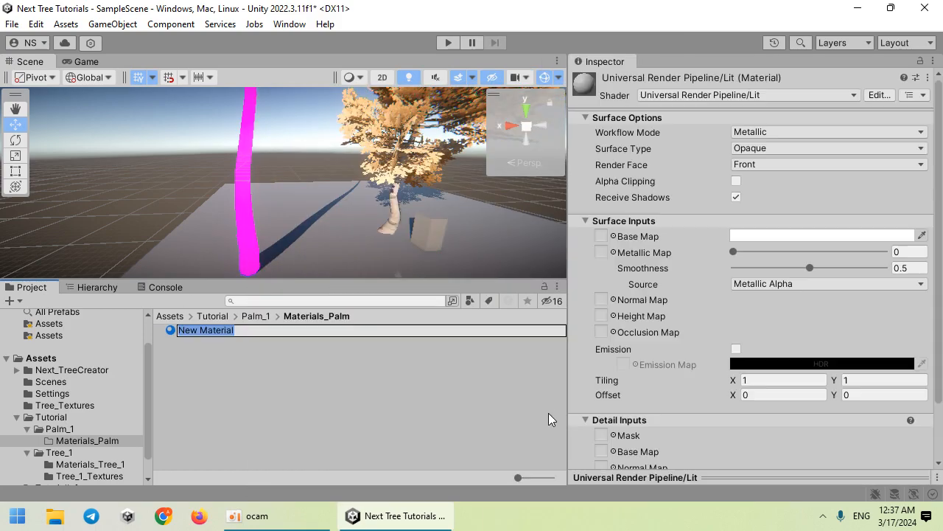
{"action": "type", "text": "Bark_Palm"}
{"action": "key", "text": "Return"}
Step: Duplicate the Bark_Palm material and rename the copy as Leaf_Palm
{"action": "key", "text": "ctrl+d"}
{"action": "key", "text": "F2"}
{"action": "type", "text": "Leaf_Palm"}
{"action": "key", "text": "Return"}
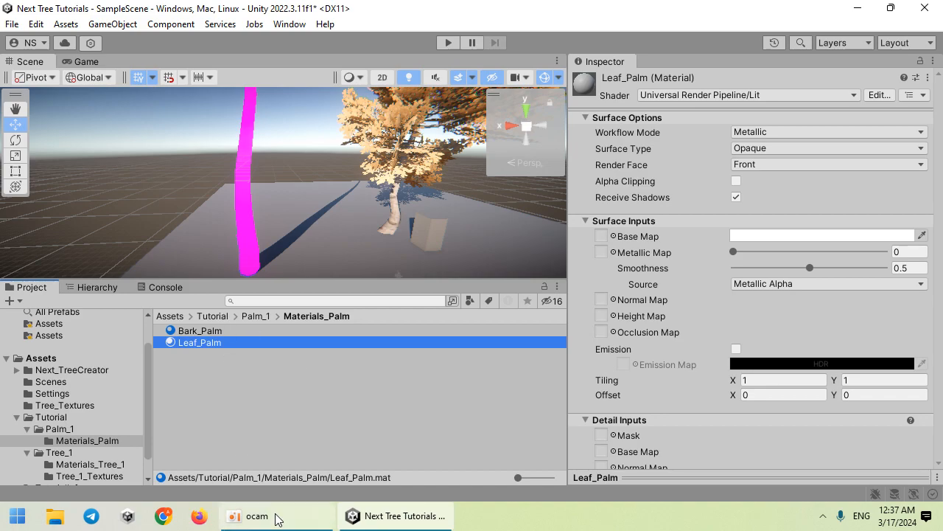
Step: Change the Leaf_Palm material's shader to the second one in the Tree Creator/URP group
{"action": "left_click", "coordinate": [759, 95]}
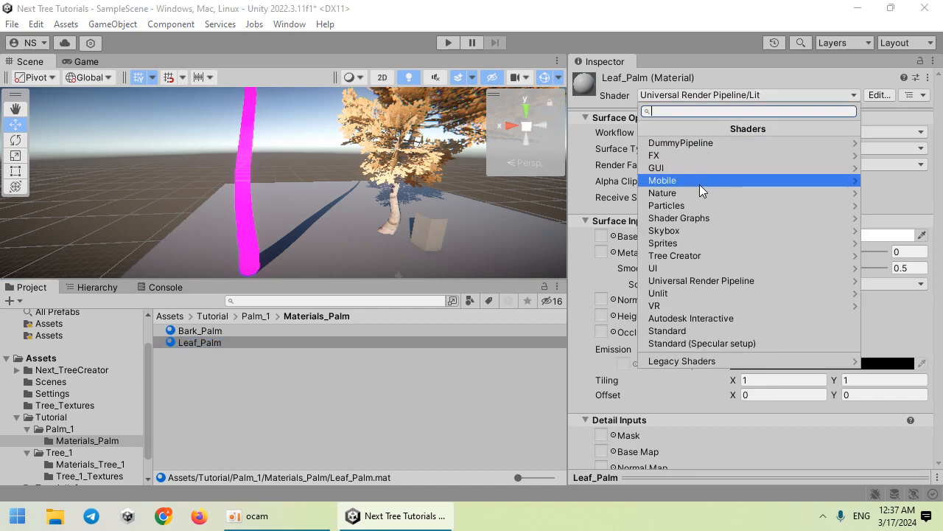
{"action": "left_click", "coordinate": [684, 255]}
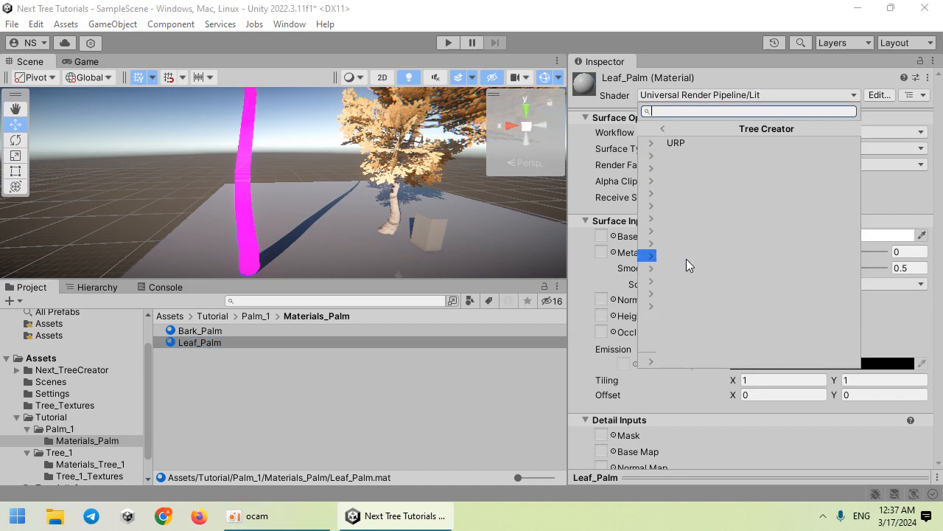
{"action": "left_click", "coordinate": [687, 141]}
{"action": "left_click", "coordinate": [687, 155]}
Step: Change the Bark_Palm material's shader to Tree Creator/URP/bark
{"action": "left_click", "coordinate": [291, 330]}
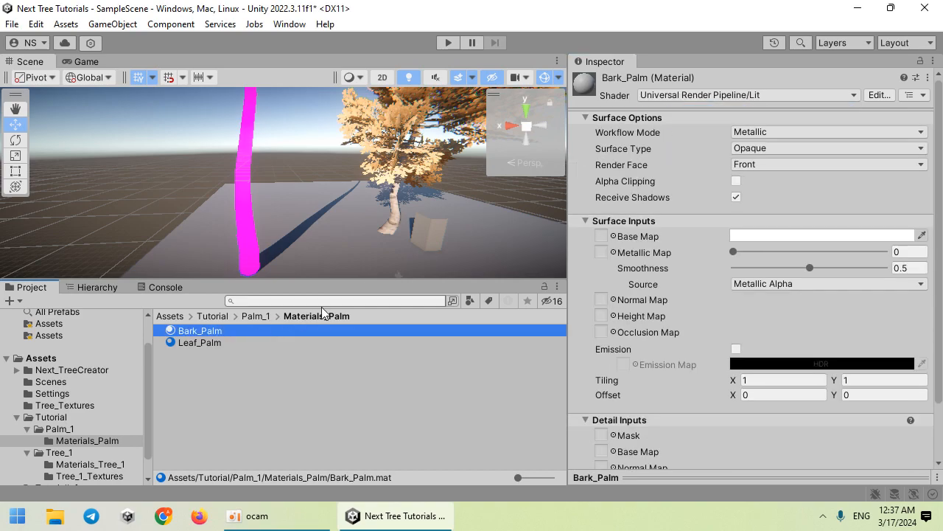
{"action": "left_click", "coordinate": [669, 96]}
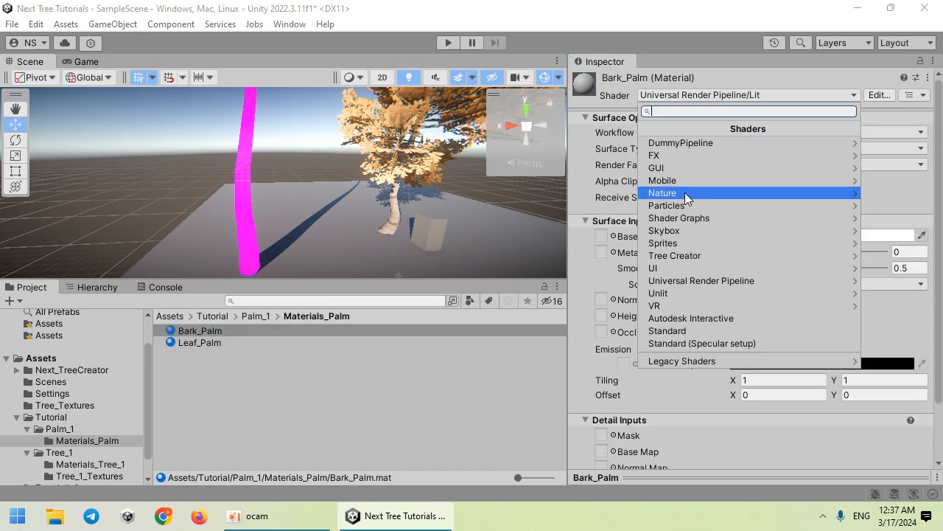
{"action": "left_click", "coordinate": [686, 255]}
{"action": "left_click", "coordinate": [688, 141]}
{"action": "left_click", "coordinate": [692, 143]}
{"action": "left_click", "coordinate": [269, 411]}
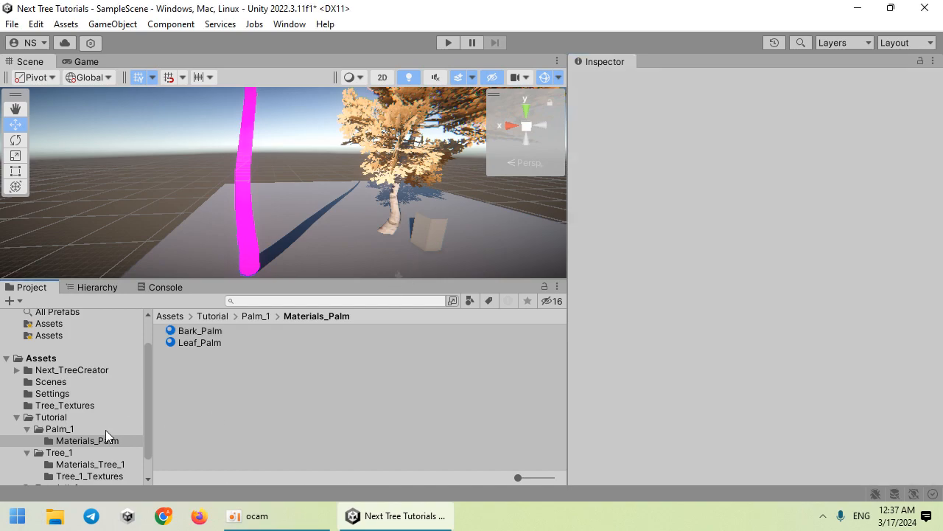
Step: Move the Palm_1 prefab from the Assets root into the Tutorial/Palm_1 folder
{"action": "left_click", "coordinate": [41, 358]}
{"action": "left_click_drag", "start_coordinate": [195, 404], "coordinate": [68, 433]}
{"action": "left_click", "coordinate": [70, 432]}
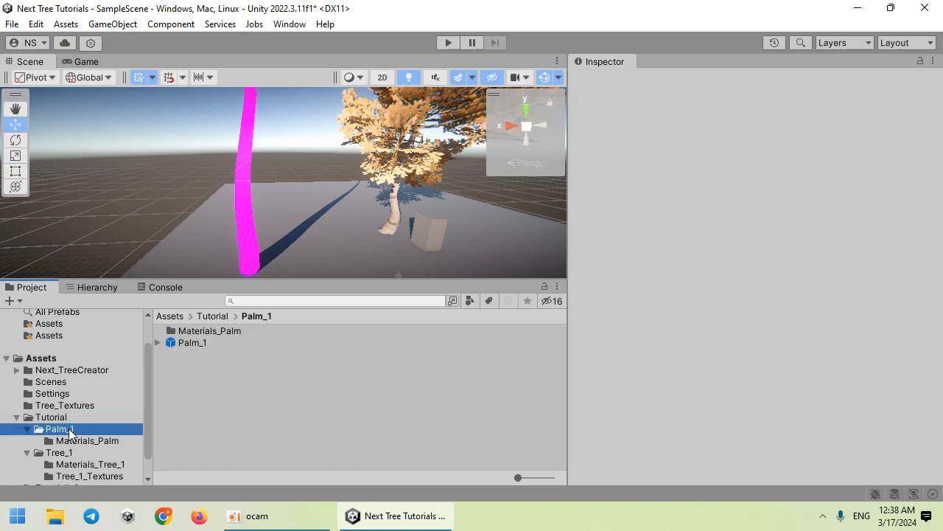
{"action": "left_click", "coordinate": [189, 343]}
{"action": "right_click_drag", "start_coordinate": [272, 244], "coordinate": [256, 217]}
Step: Assign the Palm_Trunk_5 texture from Next_TreeCreator's Trunk folder as Bark_Palm's albedo and its matching normal texture as the normal map
{"action": "left_click", "coordinate": [67, 440]}
{"action": "left_click", "coordinate": [203, 342]}
{"action": "left_click", "coordinate": [200, 333]}
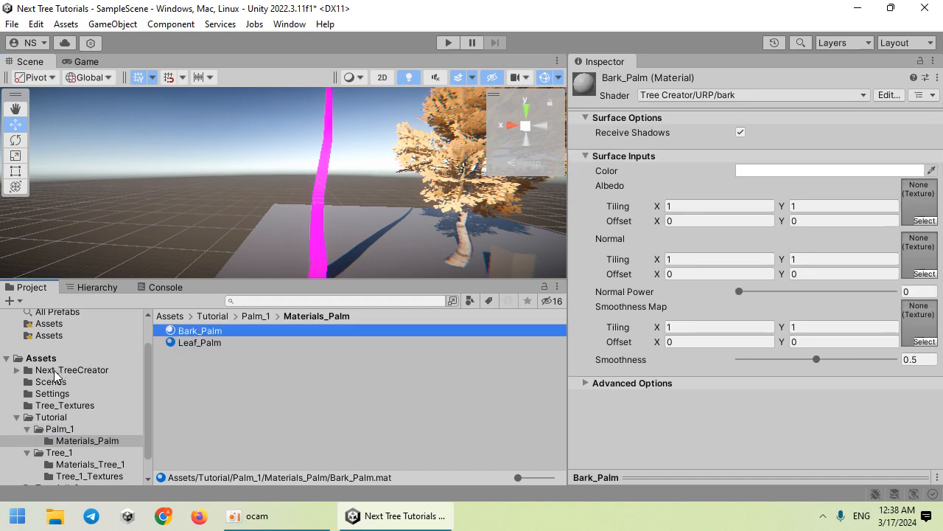
{"action": "left_click", "coordinate": [21, 372]}
{"action": "left_click", "coordinate": [12, 374]}
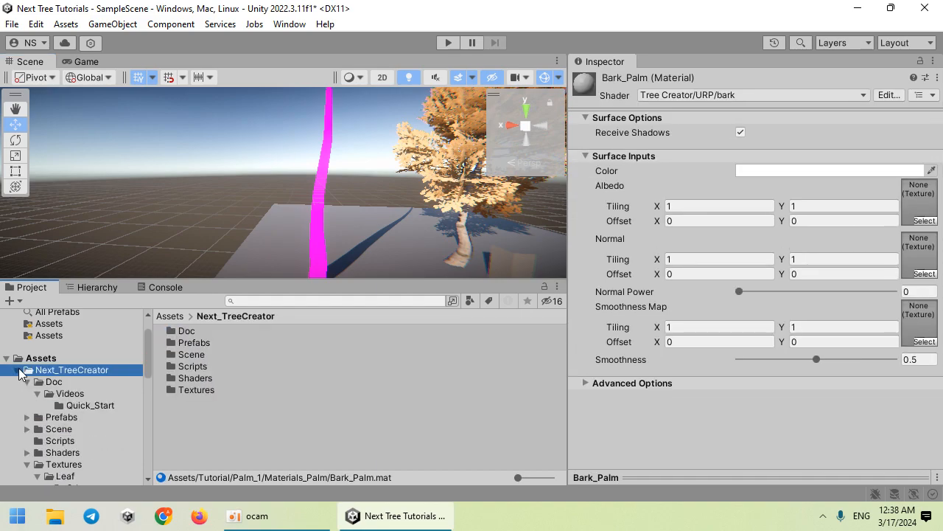
{"action": "scroll", "coordinate": [70, 391], "scroll_direction": "down", "scroll_amount": 3}
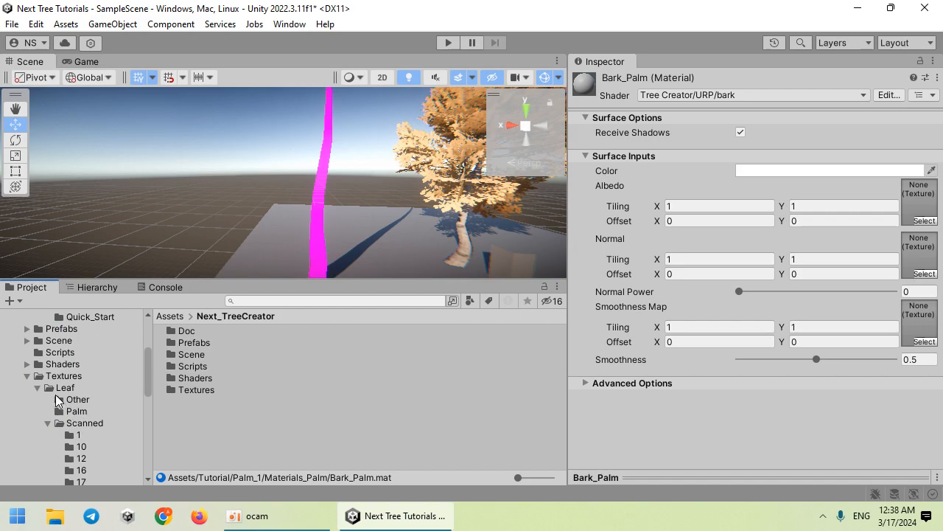
{"action": "left_click", "coordinate": [39, 388]}
{"action": "left_click", "coordinate": [63, 399]}
{"action": "left_click_drag", "start_coordinate": [518, 477], "coordinate": [551, 477]}
{"action": "left_click_drag", "start_coordinate": [208, 368], "coordinate": [919, 200]}
{"action": "left_click_drag", "start_coordinate": [324, 361], "coordinate": [909, 260]}
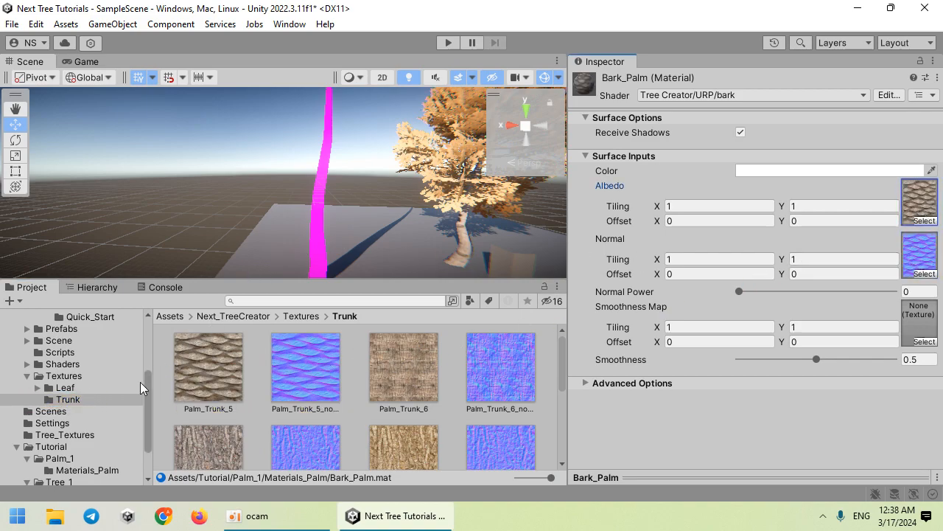
Step: Assign the Bark_Palm material from the Materials_Palm folder as the Branch Material of the palm tree's trunk branch
{"action": "left_click", "coordinate": [319, 221]}
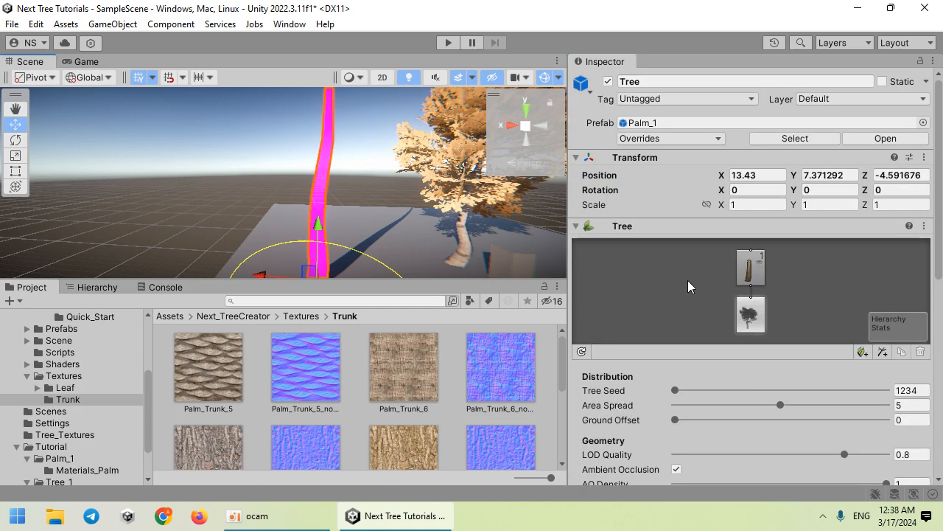
{"action": "left_click", "coordinate": [749, 269]}
{"action": "scroll", "coordinate": [102, 421], "scroll_direction": "down", "scroll_amount": 3}
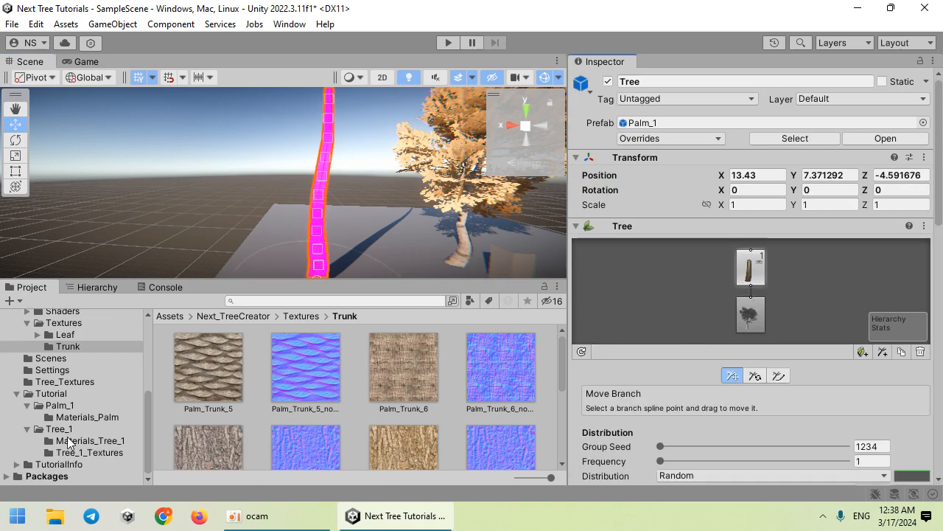
{"action": "left_click", "coordinate": [74, 418]}
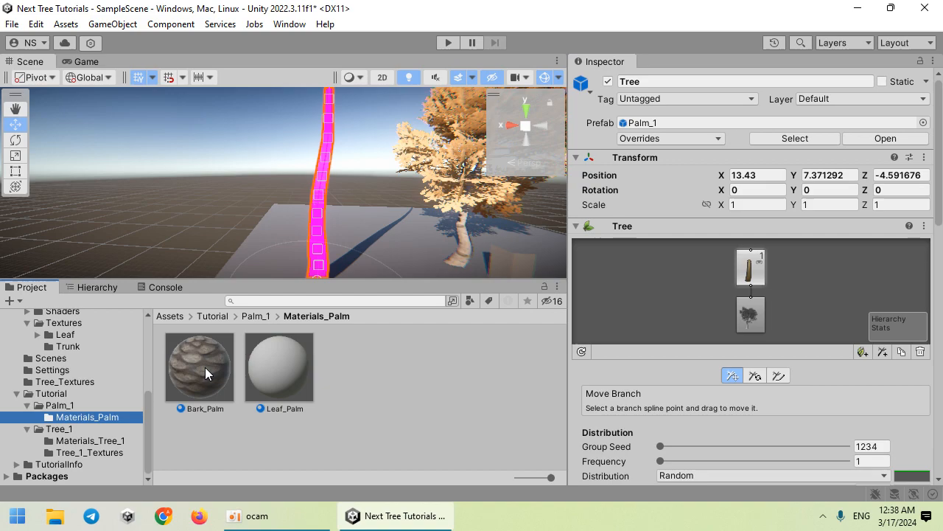
{"action": "scroll", "coordinate": [707, 366], "scroll_direction": "down", "scroll_amount": 8}
{"action": "left_click_drag", "start_coordinate": [201, 369], "coordinate": [694, 301]}
{"action": "right_click_drag", "start_coordinate": [352, 246], "coordinate": [294, 258]}
{"action": "key", "text": "w"}
{"action": "key", "text": "s"}
{"action": "key", "text": "w"}
{"action": "key", "text": "s"}
{"action": "key", "text": "s"}
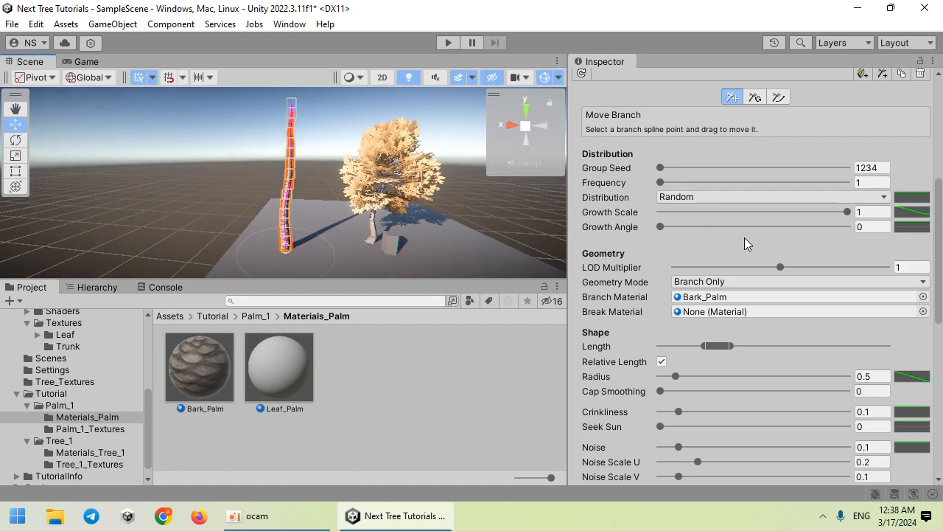
Step: Set the trunk branch's Crinkliness to 0 and enlarge the scene view to inspect the straightened trunk
{"action": "scroll", "coordinate": [745, 234], "scroll_direction": "up", "scroll_amount": 3}
{"action": "scroll", "coordinate": [685, 275], "scroll_direction": "down", "scroll_amount": 7}
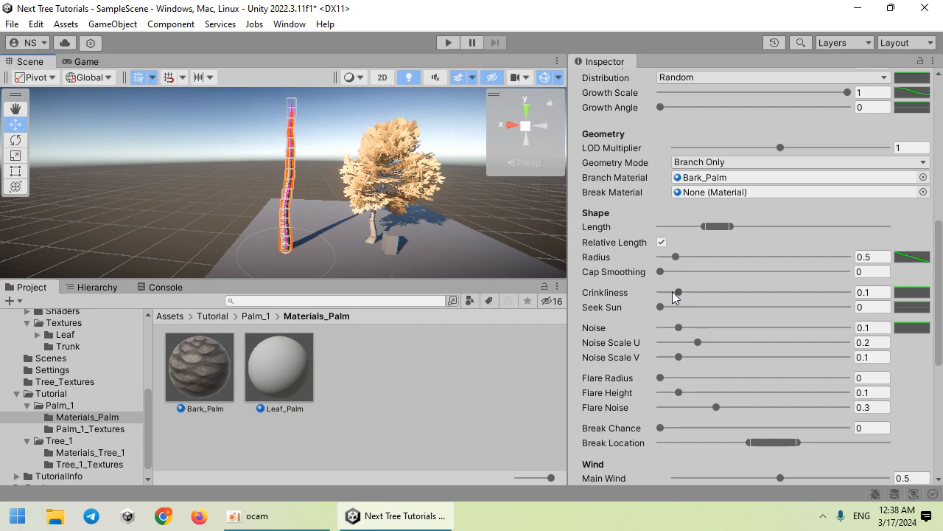
{"action": "left_click_drag", "start_coordinate": [676, 293], "coordinate": [660, 293]}
{"action": "scroll", "coordinate": [344, 234], "scroll_direction": "up", "scroll_amount": 5}
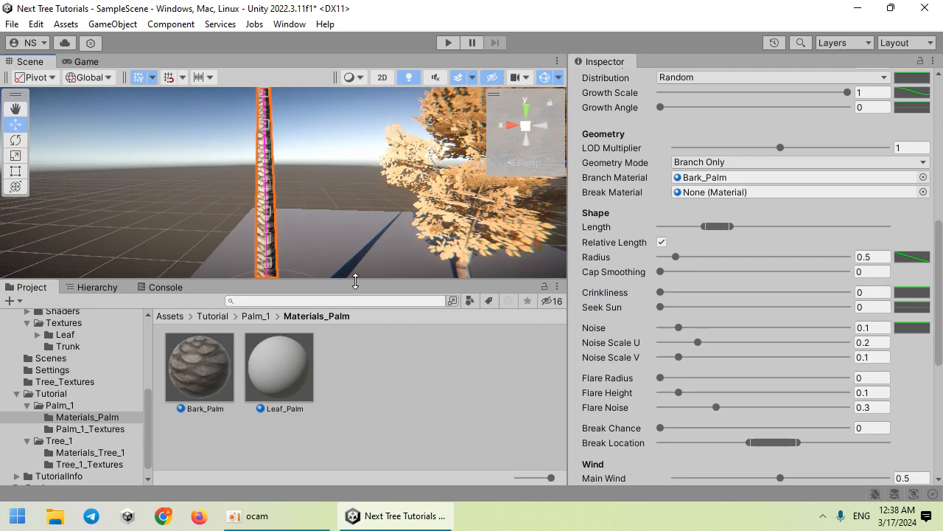
{"action": "left_click_drag", "start_coordinate": [356, 281], "coordinate": [355, 381]}
{"action": "right_click_drag", "start_coordinate": [324, 346], "coordinate": [273, 238]}
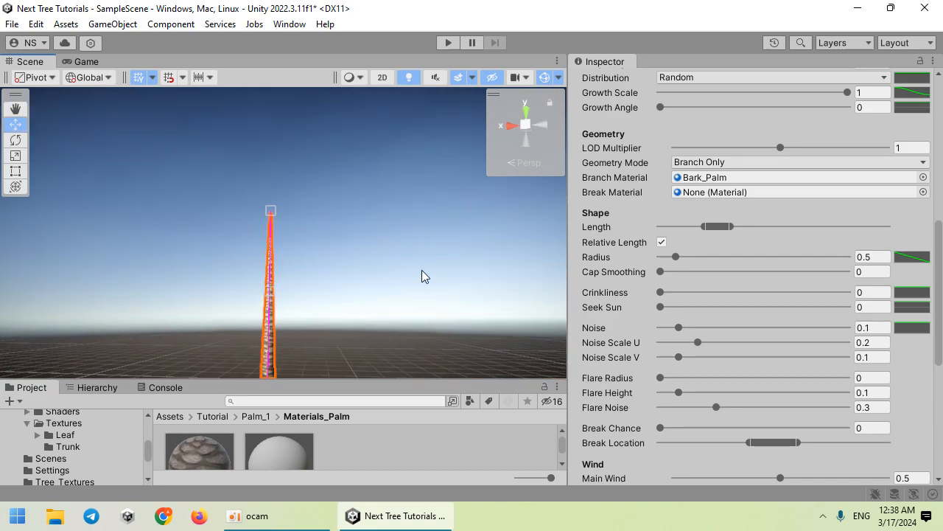
{"action": "right_click_drag", "start_coordinate": [546, 250], "coordinate": [292, 243]}
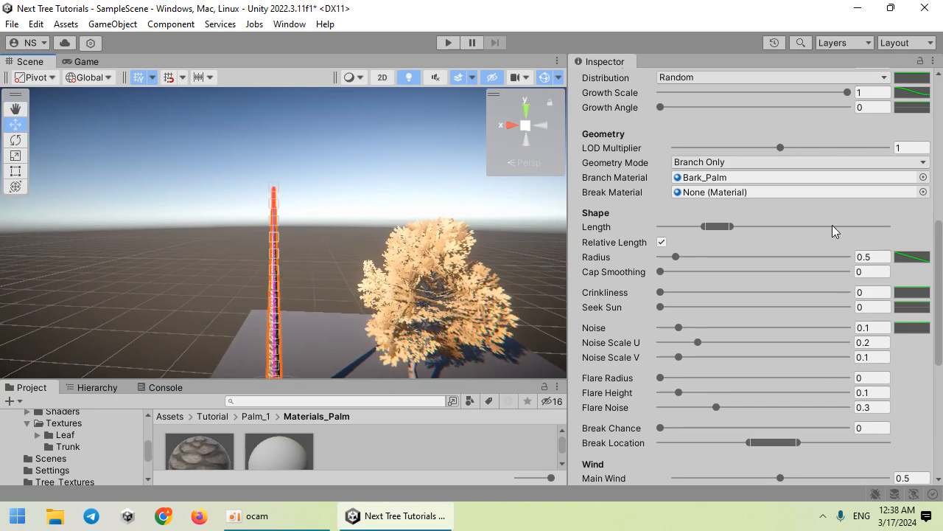
Step: Apply the flat preset to the trunk's radius curve and set the trunk Radius to 0.38
{"action": "left_click", "coordinate": [896, 257]}
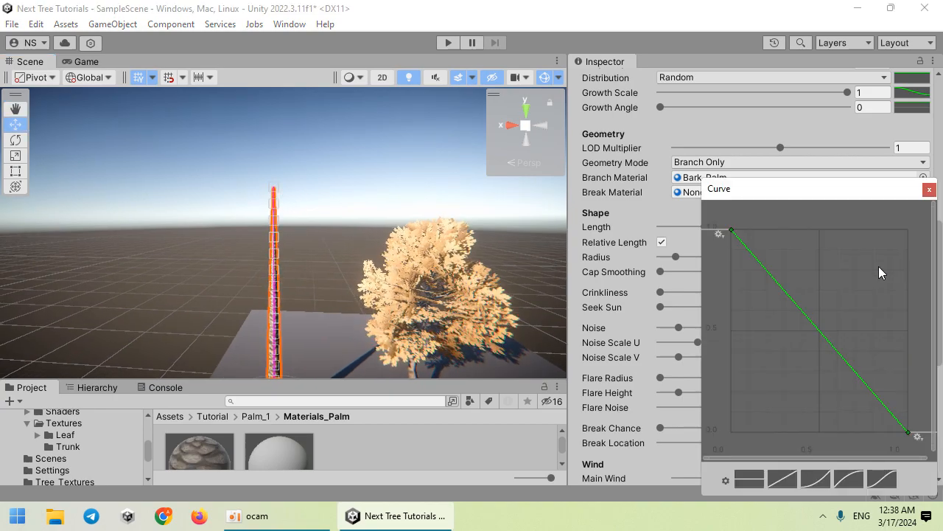
{"action": "left_click", "coordinate": [750, 479]}
{"action": "key", "text": "s"}
{"action": "mouse_move", "coordinate": [332, 244]}
{"action": "right_mouse_down"}
{"action": "mouse_move", "coordinate": [282, 337]}
{"action": "mouse_move", "coordinate": [297, 349]}
{"action": "mouse_move", "coordinate": [329, 251]}
{"action": "mouse_move", "coordinate": [299, 231]}
{"action": "mouse_move", "coordinate": [317, 234]}
{"action": "right_mouse_up"}
{"action": "key", "text": "w"}
{"action": "key", "text": "s"}
{"action": "left_click_drag", "start_coordinate": [675, 258], "coordinate": [670, 261]}
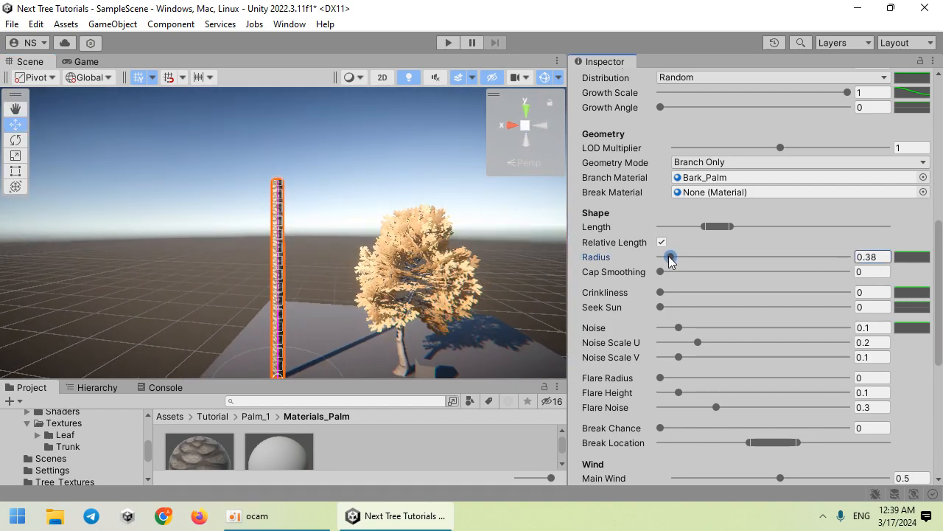
Step: Round off the trunk's tip by setting Cap Smoothing to 1, comparing it with 0
{"action": "key", "text": "w"}
{"action": "right_click_drag", "start_coordinate": [347, 257], "coordinate": [322, 282]}
{"action": "key", "text": "w"}
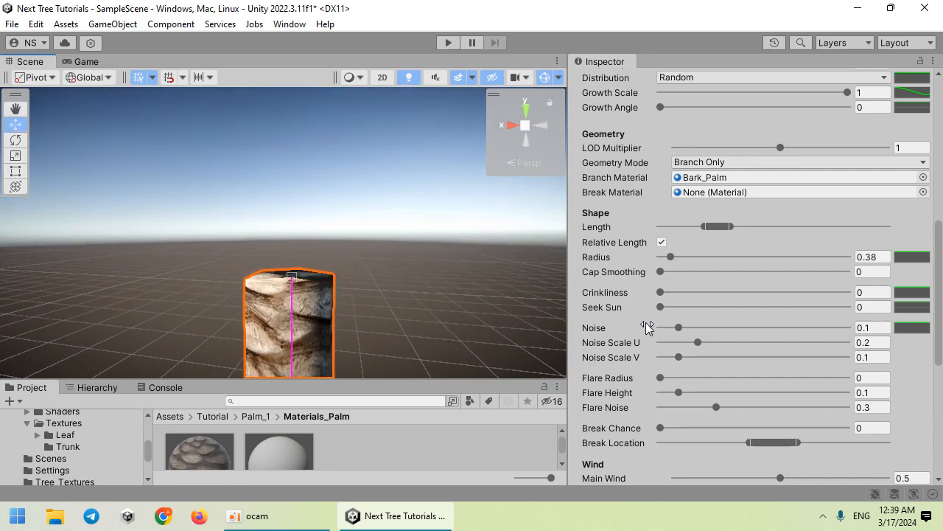
{"action": "left_click_drag", "start_coordinate": [661, 272], "coordinate": [849, 273]}
{"action": "right_click_drag", "start_coordinate": [391, 256], "coordinate": [313, 295]}
{"action": "left_click", "coordinate": [660, 271]}
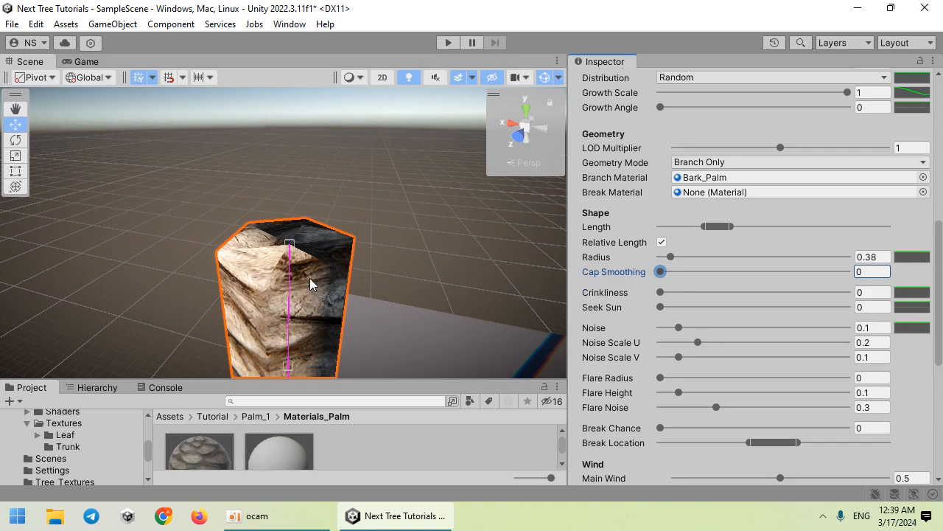
{"action": "left_click", "coordinate": [847, 272]}
{"action": "right_click_drag", "start_coordinate": [396, 316], "coordinate": [218, 403]}
Step: Select the Palm_1 prefab in the Tutorial/Palm_1 folder and set its trunk's Flare Noise to 0 and Flare Radius to 5
{"action": "left_click", "coordinate": [356, 202]}
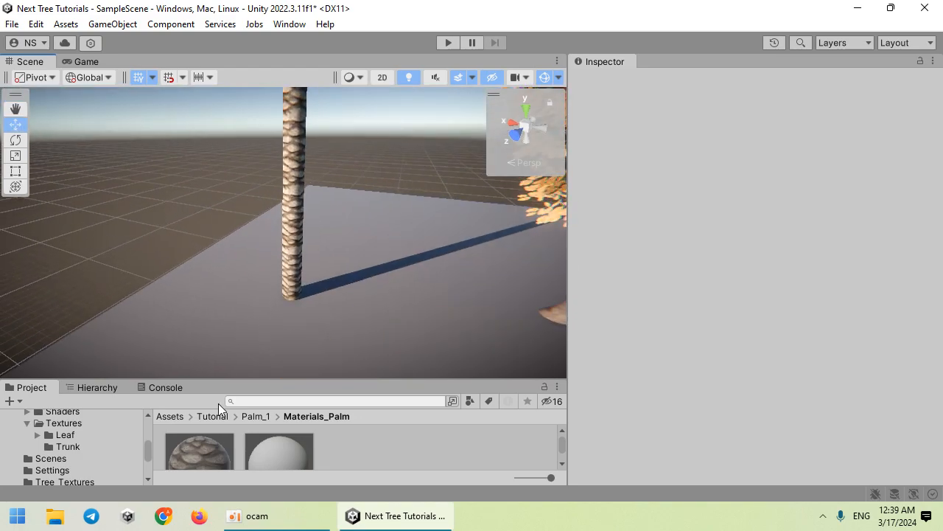
{"action": "scroll", "coordinate": [104, 453], "scroll_direction": "down", "scroll_amount": 3}
{"action": "left_click", "coordinate": [73, 456]}
{"action": "left_click", "coordinate": [359, 450]}
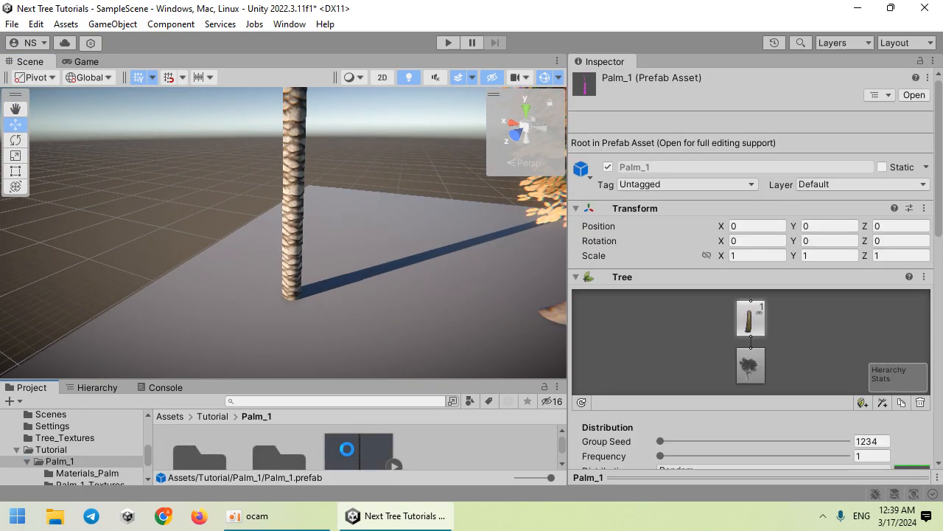
{"action": "scroll", "coordinate": [681, 324], "scroll_direction": "down", "scroll_amount": 10}
{"action": "right_click_drag", "start_coordinate": [396, 270], "coordinate": [426, 280]}
{"action": "left_click_drag", "start_coordinate": [660, 332], "coordinate": [727, 332]}
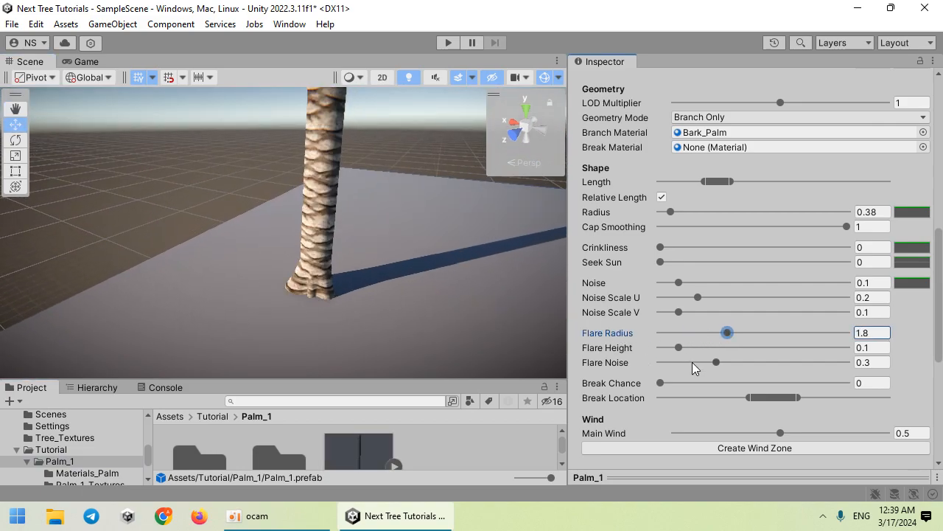
{"action": "left_click_drag", "start_coordinate": [692, 362], "coordinate": [661, 361]}
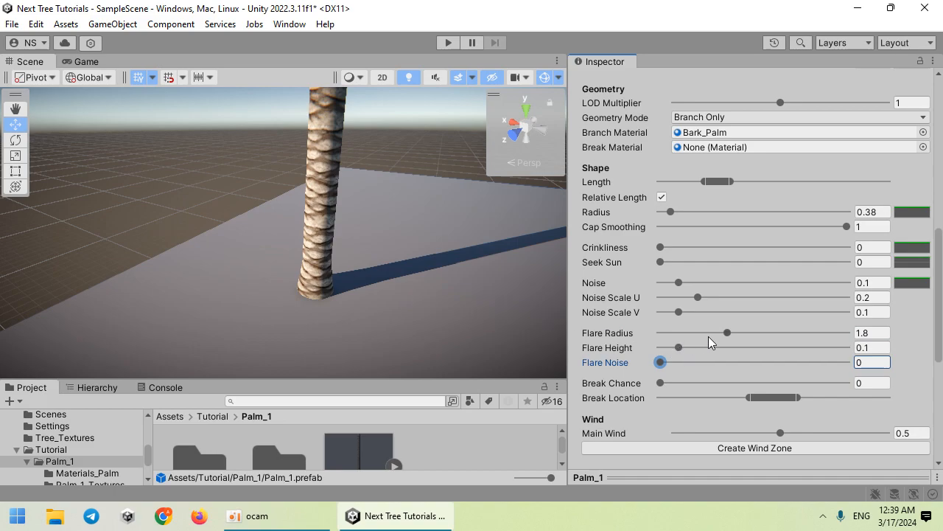
{"action": "left_click_drag", "start_coordinate": [728, 333], "coordinate": [851, 330]}
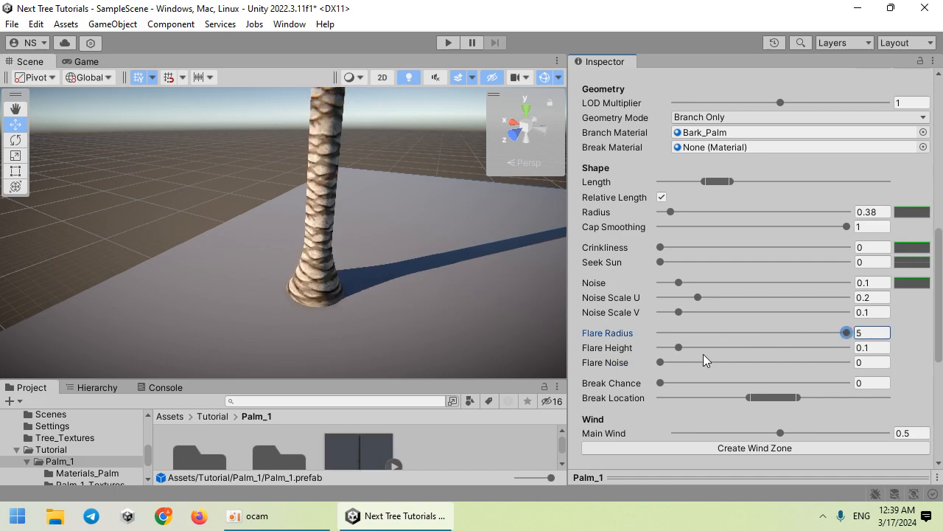
Step: Try a Flare Height of 0.203 at the trunk's base, then lower it again and reduce the Flare Radius
{"action": "left_click_drag", "start_coordinate": [683, 348], "coordinate": [702, 347]}
{"action": "right_click_drag", "start_coordinate": [464, 284], "coordinate": [502, 280]}
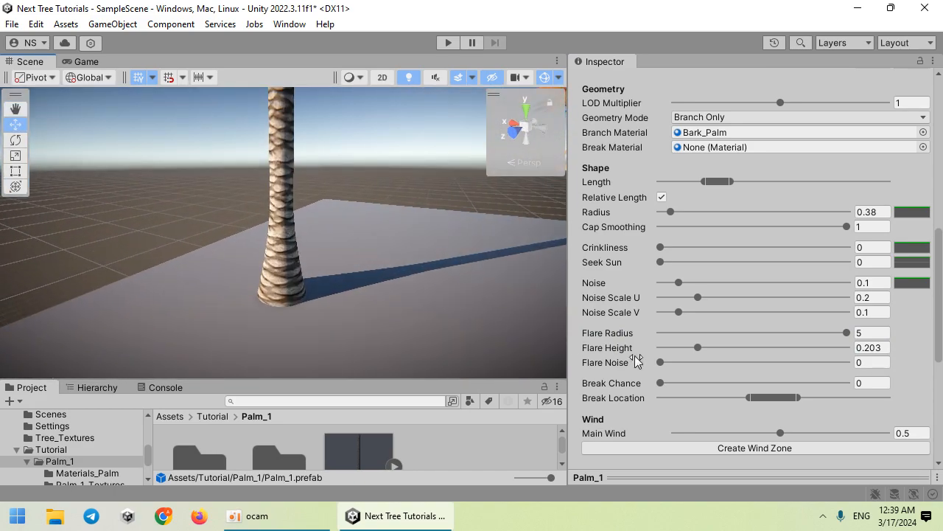
{"action": "left_click", "coordinate": [679, 348]}
{"action": "left_click_drag", "start_coordinate": [718, 333], "coordinate": [781, 330]}
{"action": "right_click_drag", "start_coordinate": [487, 280], "coordinate": [309, 212]}
Step: Add a child branch group to the trunk and set its Geometry Mode to Fronds Only
{"action": "scroll", "coordinate": [663, 230], "scroll_direction": "up", "scroll_amount": 10}
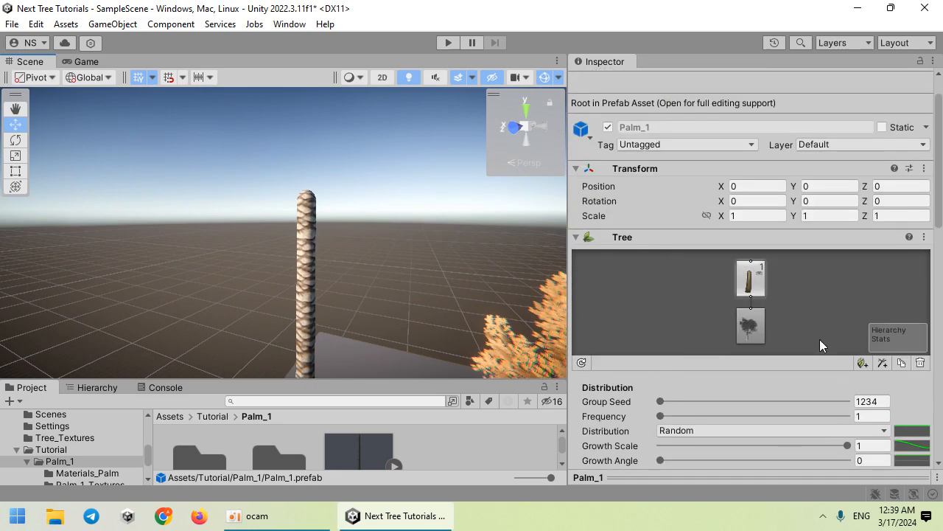
{"action": "right_click_drag", "start_coordinate": [350, 270], "coordinate": [306, 272]}
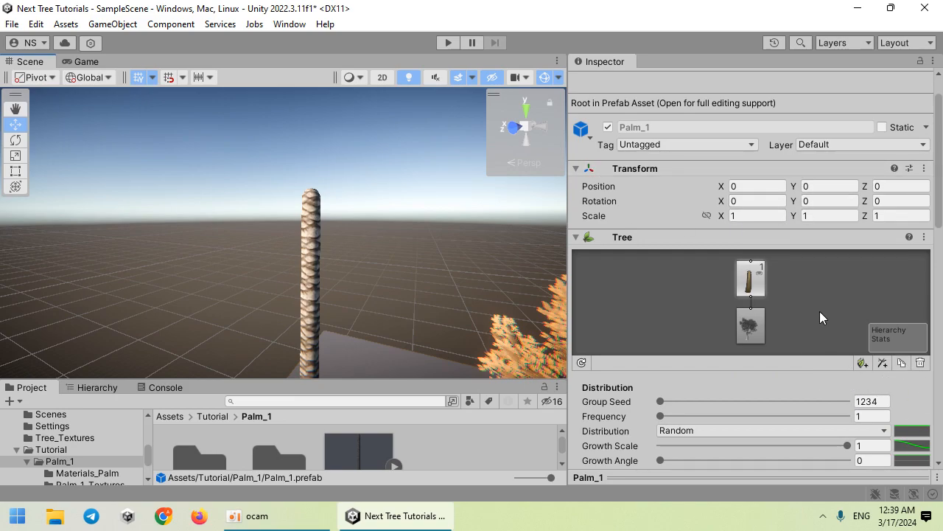
{"action": "left_click", "coordinate": [883, 362]}
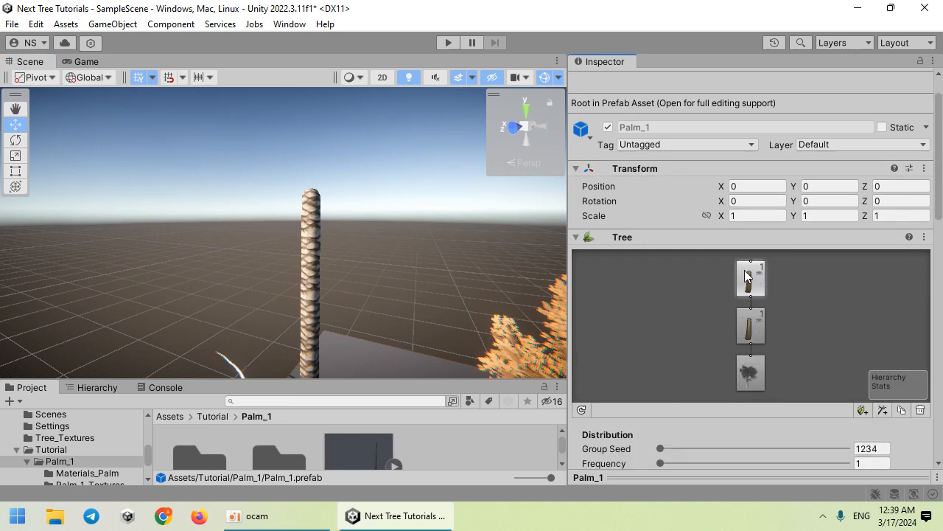
{"action": "scroll", "coordinate": [716, 295], "scroll_direction": "down", "scroll_amount": 5}
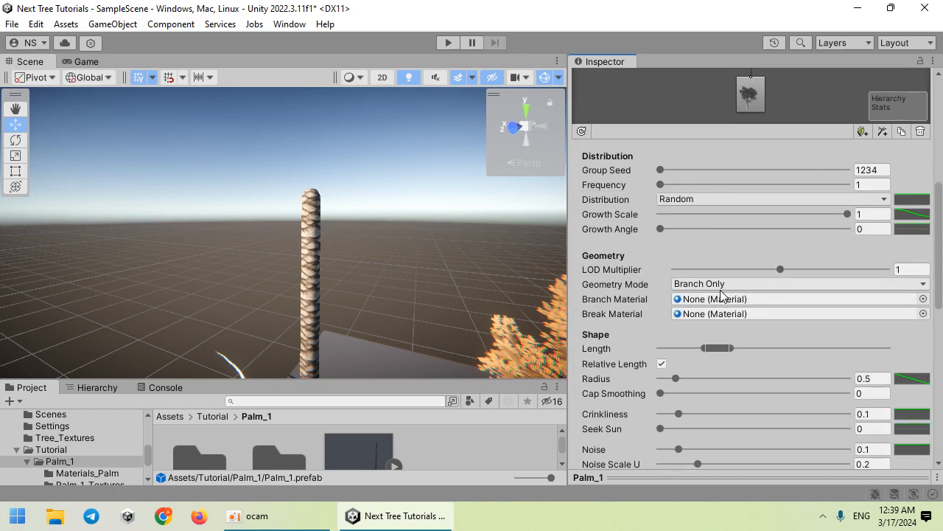
{"action": "left_click", "coordinate": [722, 284]}
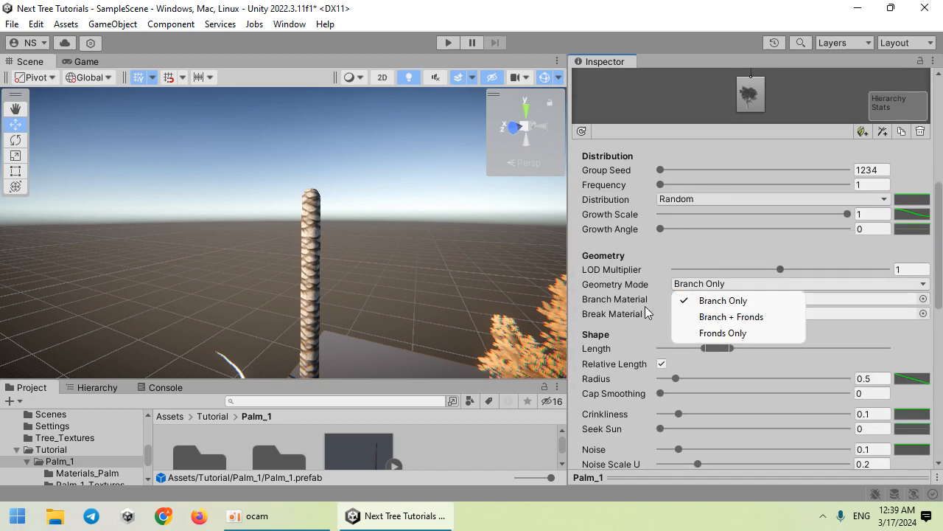
{"action": "left_click", "coordinate": [723, 338]}
{"action": "left_click_drag", "start_coordinate": [455, 283], "coordinate": [413, 333], "text": "alt"}
{"action": "scroll", "coordinate": [312, 338], "scroll_direction": "down", "scroll_amount": 2}
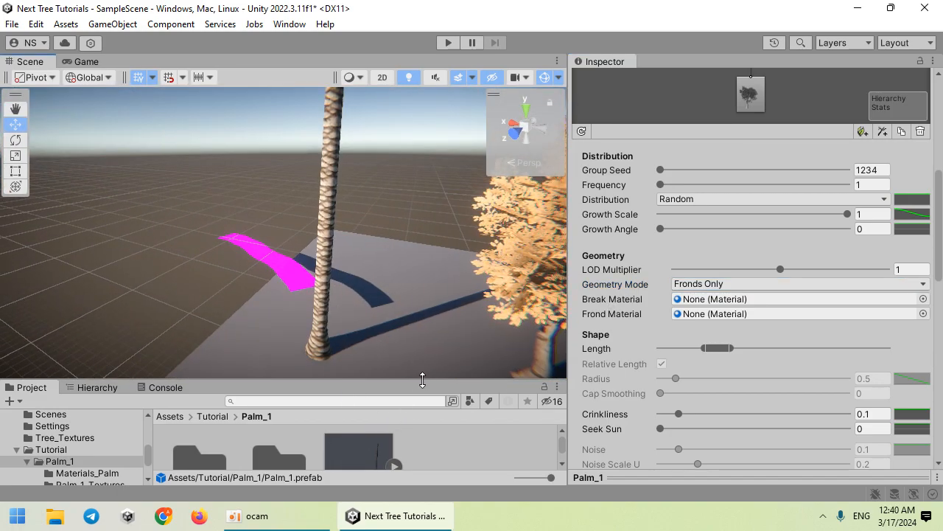
Step: Assign the Leaf_Palm material from the Materials_Palm folder as the Frond Material of the new branch group
{"action": "left_click_drag", "start_coordinate": [422, 380], "coordinate": [398, 241]}
{"action": "left_click_drag", "start_coordinate": [551, 477], "coordinate": [518, 478]}
{"action": "left_click", "coordinate": [114, 407]}
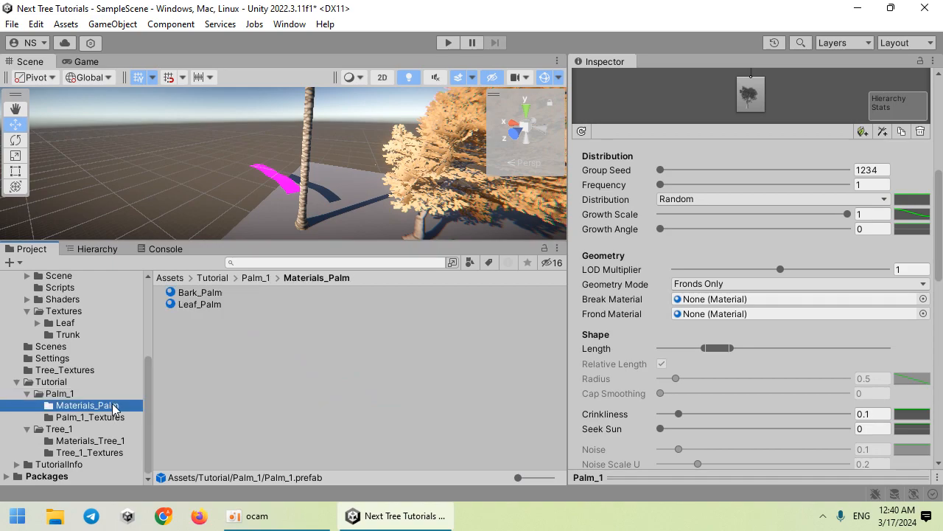
{"action": "left_click_drag", "start_coordinate": [206, 313], "coordinate": [616, 295]}
{"action": "left_click_drag", "start_coordinate": [681, 318], "coordinate": [689, 316]}
{"action": "right_click_drag", "start_coordinate": [311, 211], "coordinate": [243, 221]}
{"action": "key", "text": "w"}
Step: Assign the Palm_Leaf_2_7 texture from Next_TreeCreator's Leaf/Palm folder as Leaf_Palm's albedo and refresh the palm tree
{"action": "left_click", "coordinate": [222, 305]}
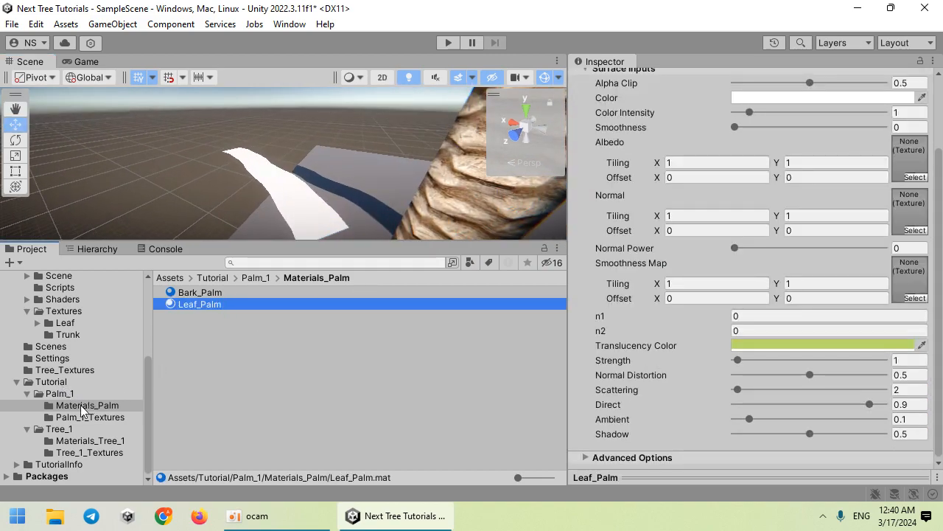
{"action": "scroll", "coordinate": [72, 402], "scroll_direction": "up", "scroll_amount": 3}
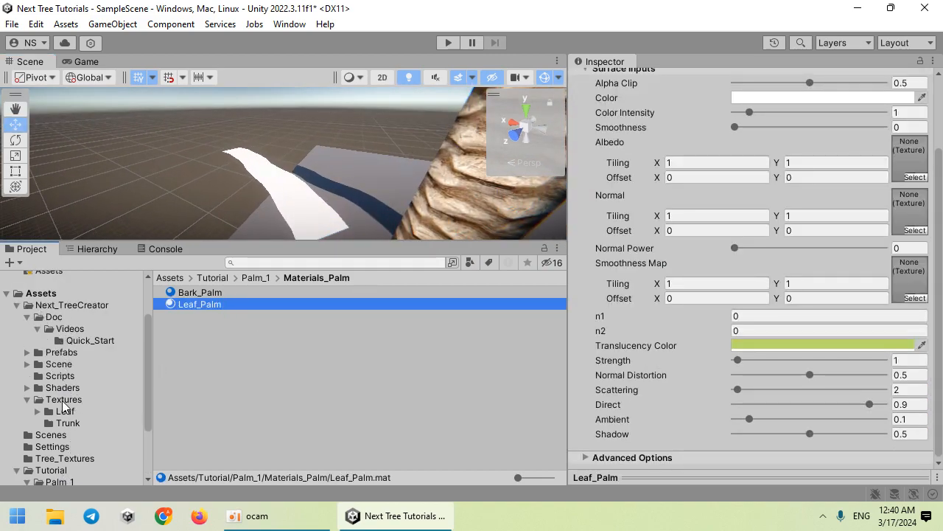
{"action": "left_click", "coordinate": [63, 412]}
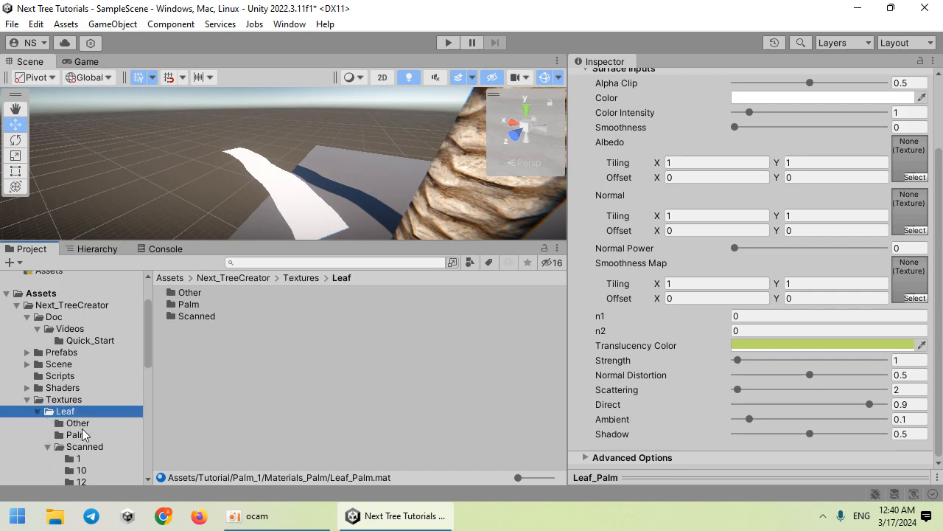
{"action": "left_click", "coordinate": [76, 434]}
{"action": "left_click_drag", "start_coordinate": [518, 480], "coordinate": [551, 479]}
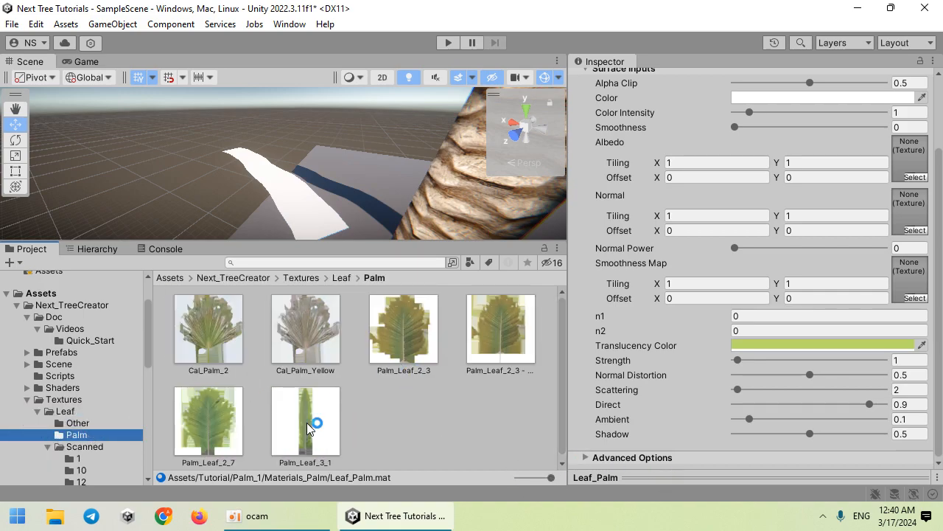
{"action": "left_click_drag", "start_coordinate": [223, 427], "coordinate": [857, 176]}
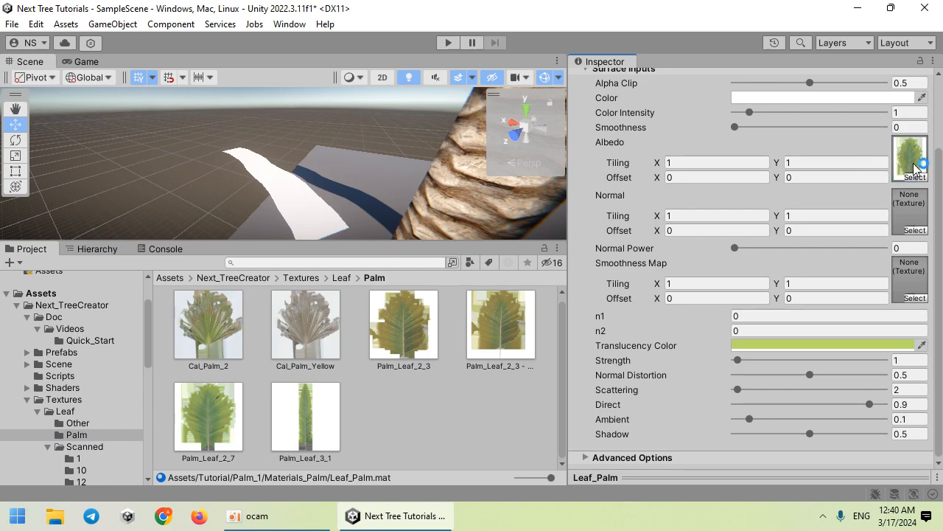
{"action": "left_click", "coordinate": [417, 209]}
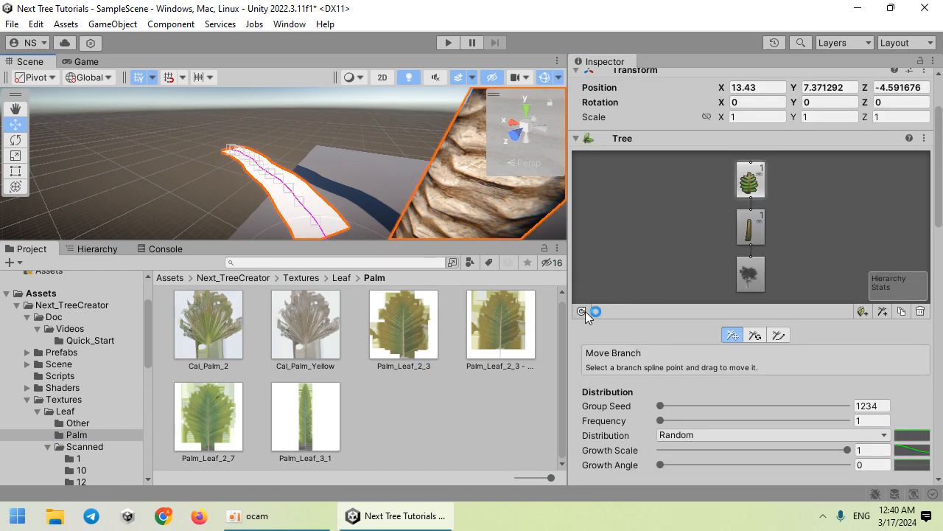
{"action": "left_click_drag", "start_coordinate": [332, 147], "coordinate": [338, 235], "text": "alt"}
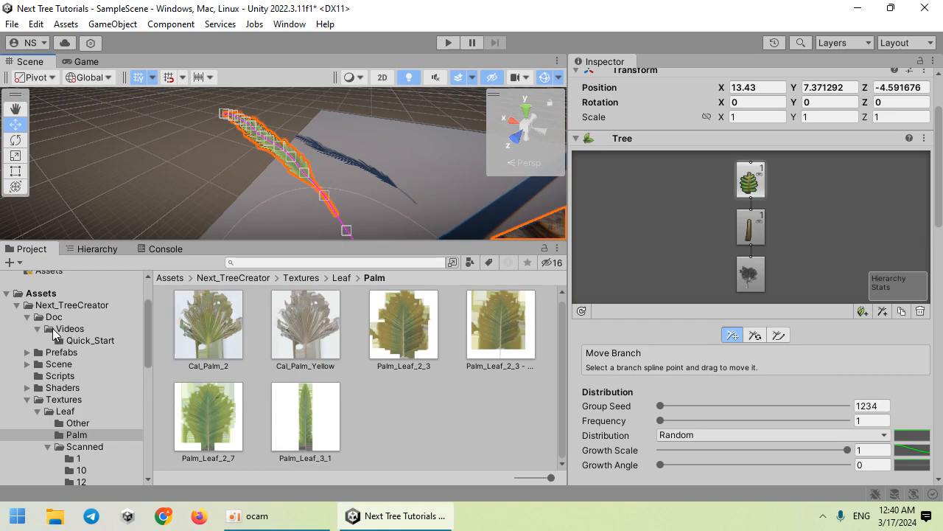
Step: Select the Palm_1 prefab in the Tutorial/Palm_1 folder and enlarge the Scene view around the frond
{"action": "left_click", "coordinate": [17, 306]}
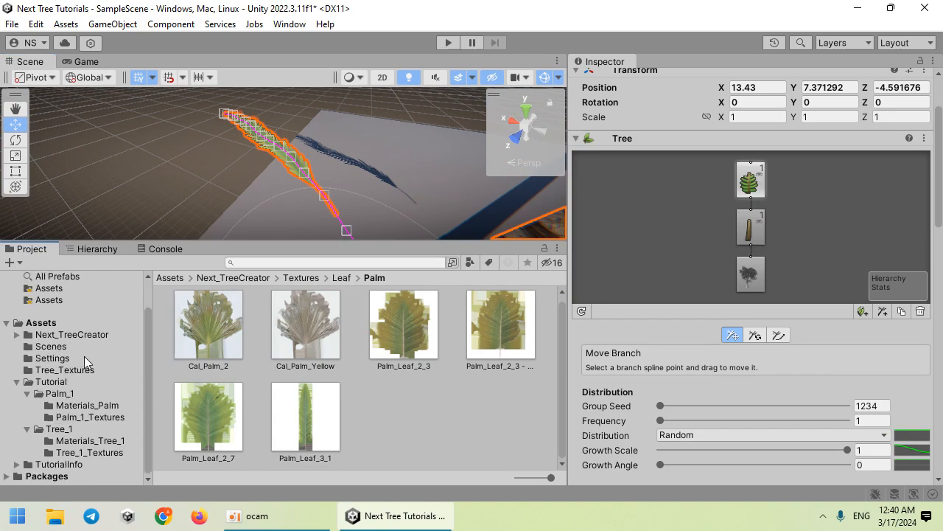
{"action": "left_click", "coordinate": [59, 393]}
{"action": "left_click", "coordinate": [347, 332]}
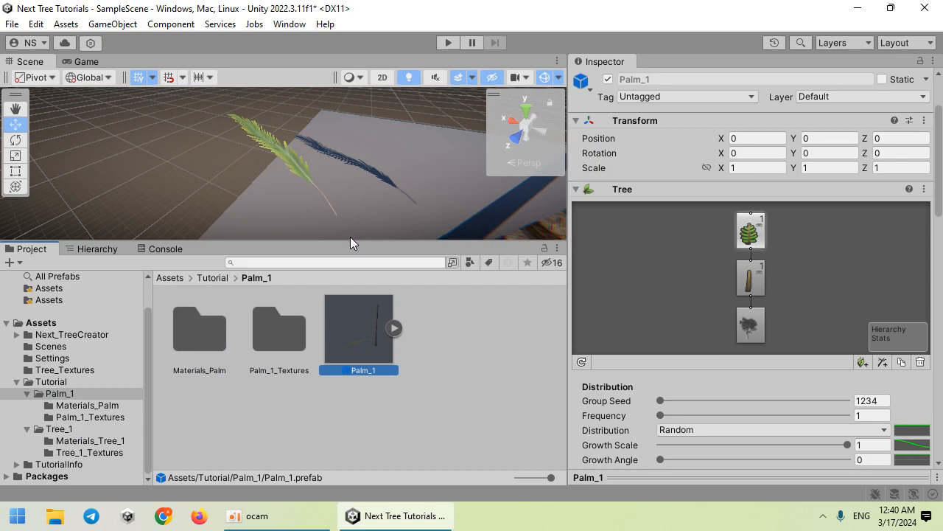
{"action": "left_click_drag", "start_coordinate": [353, 238], "coordinate": [353, 377]}
{"action": "left_click_drag", "start_coordinate": [270, 269], "coordinate": [361, 229], "text": "alt"}
Step: Widen the palm frond by setting the branch group's Frond Width to 3.65
{"action": "scroll", "coordinate": [695, 271], "scroll_direction": "down", "scroll_amount": 5}
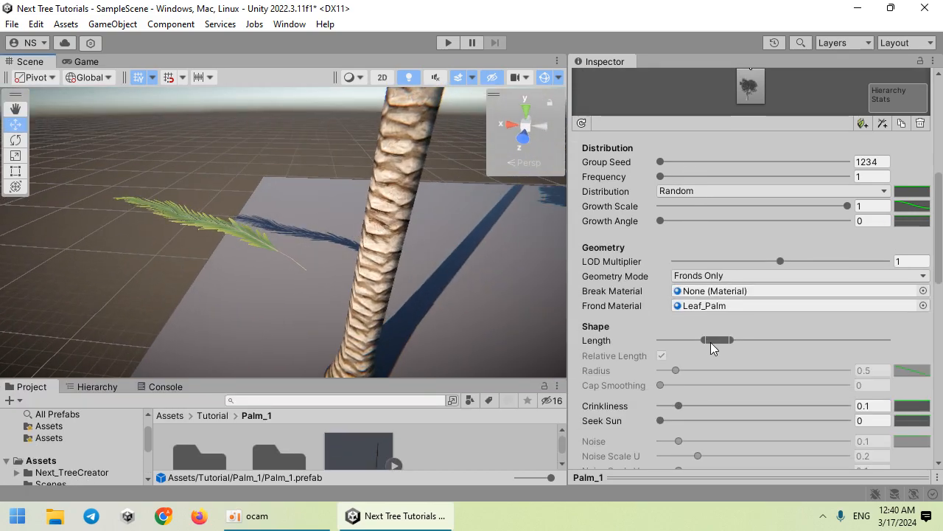
{"action": "scroll", "coordinate": [673, 413], "scroll_direction": "down", "scroll_amount": 10}
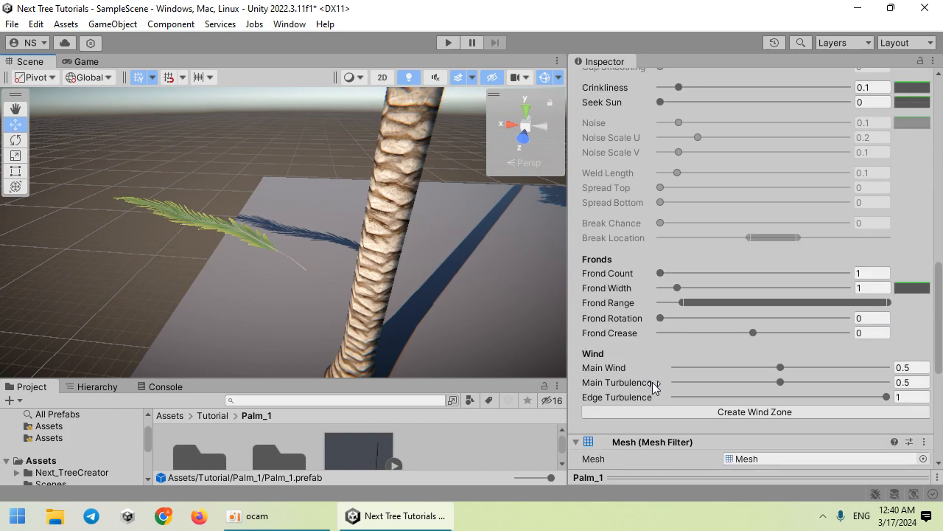
{"action": "left_click_drag", "start_coordinate": [679, 287], "coordinate": [728, 288]}
{"action": "right_click_drag", "start_coordinate": [353, 269], "coordinate": [288, 272]}
{"action": "scroll", "coordinate": [601, 322], "scroll_direction": "up", "scroll_amount": 8}
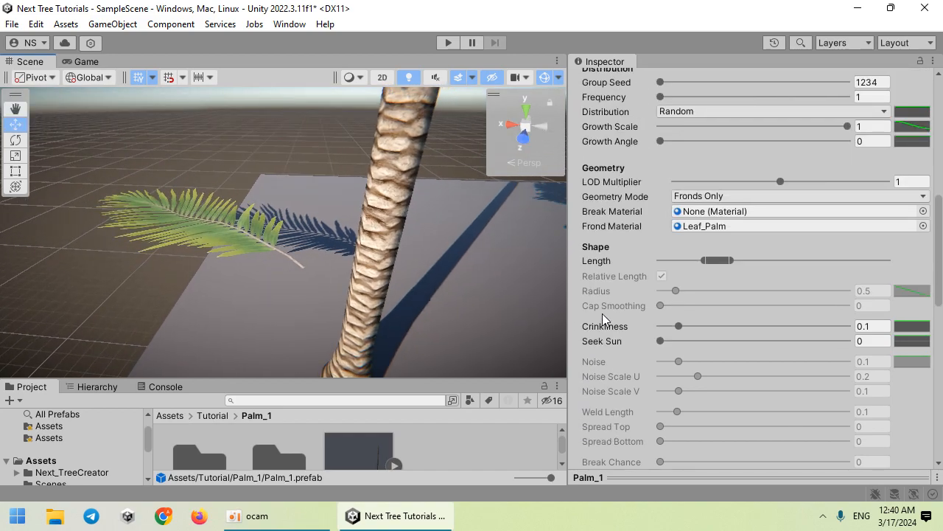
{"action": "scroll", "coordinate": [603, 311], "scroll_direction": "up", "scroll_amount": 1}
Step: Fold the frond with a Frond Crease of 0.502 and straighten it with a Crinkliness of 0
{"action": "scroll", "coordinate": [605, 306], "scroll_direction": "down", "scroll_amount": 7}
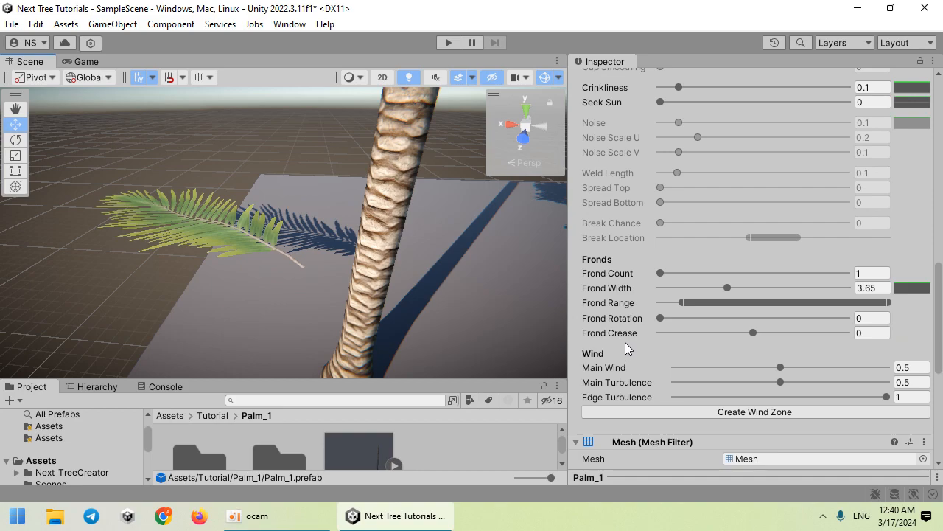
{"action": "left_click_drag", "start_coordinate": [667, 333], "coordinate": [801, 333]}
{"action": "left_click_drag", "start_coordinate": [372, 303], "coordinate": [213, 282], "text": "alt"}
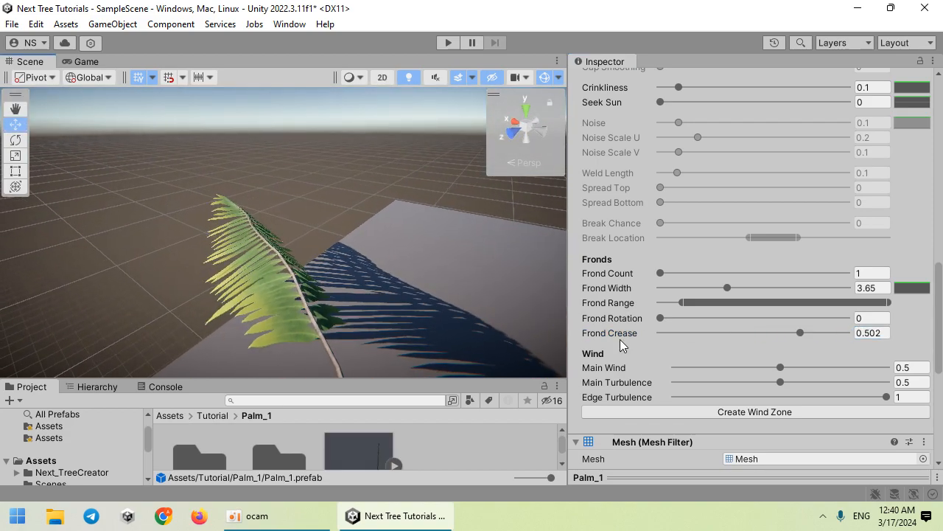
{"action": "scroll", "coordinate": [606, 333], "scroll_direction": "up", "scroll_amount": 4}
{"action": "left_click_drag", "start_coordinate": [678, 207], "coordinate": [661, 207]}
{"action": "left_click_drag", "start_coordinate": [390, 258], "coordinate": [501, 251], "text": "alt"}
Step: Set the frond group's Frequency to 15 and its Distribution to Whorled
{"action": "scroll", "coordinate": [623, 276], "scroll_direction": "up", "scroll_amount": 5}
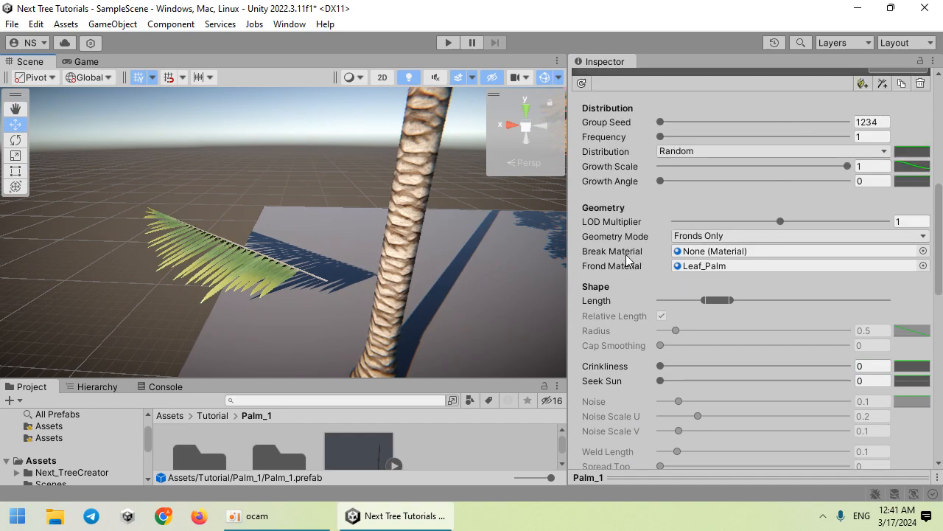
{"action": "scroll", "coordinate": [627, 258], "scroll_direction": "up", "scroll_amount": 3}
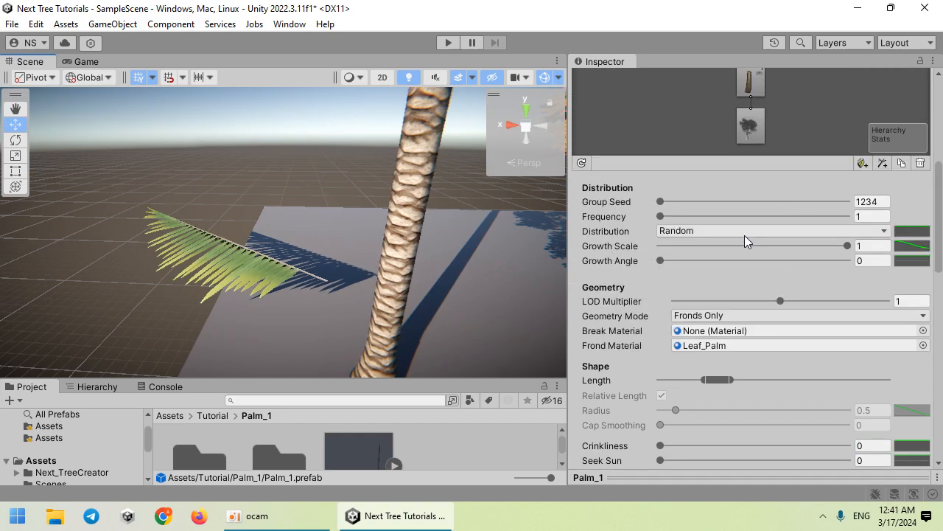
{"action": "left_click_drag", "start_coordinate": [660, 216], "coordinate": [688, 220]}
{"action": "left_click_drag", "start_coordinate": [346, 244], "coordinate": [306, 199], "text": "alt"}
{"action": "left_click", "coordinate": [708, 232]}
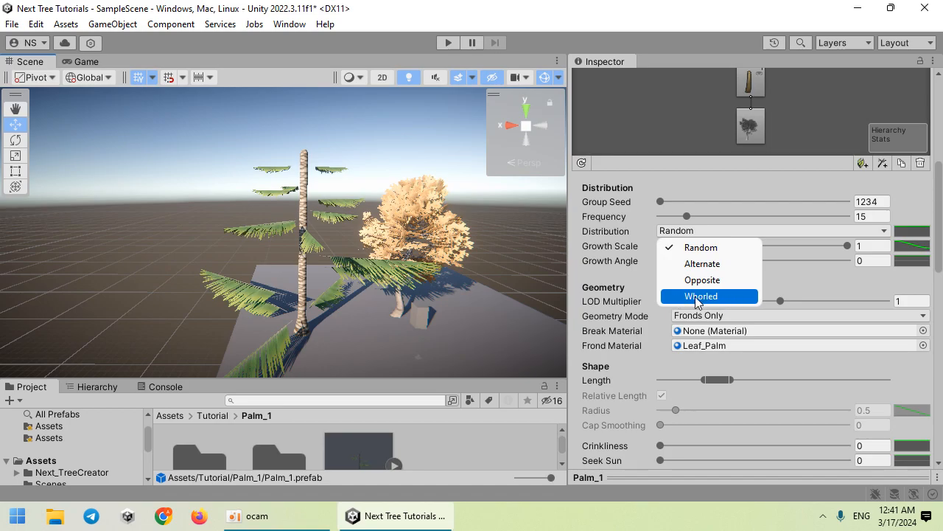
{"action": "left_click", "coordinate": [696, 298]}
{"action": "key", "text": "w"}
{"action": "right_click_drag", "start_coordinate": [347, 311], "coordinate": [245, 283]}
{"action": "key", "text": "s"}
Step: Reshape the Distribution curve by moving its start key down to zero near the end, limiting fronds to the trunk's top
{"action": "left_click", "coordinate": [908, 234]}
{"action": "left_click_drag", "start_coordinate": [733, 230], "coordinate": [892, 471]}
{"action": "right_click_drag", "start_coordinate": [442, 326], "coordinate": [291, 325]}
{"action": "key", "text": "w"}
{"action": "key", "text": "s"}
{"action": "key", "text": "a"}
{"action": "key", "text": "w"}
Step: Tilt the fronds upward by setting the Growth Angle to 0.524
{"action": "left_click_drag", "start_coordinate": [668, 290], "coordinate": [760, 300]}
{"action": "key", "text": "s"}
{"action": "right_click_drag", "start_coordinate": [374, 267], "coordinate": [305, 232]}
{"action": "key", "text": "w"}
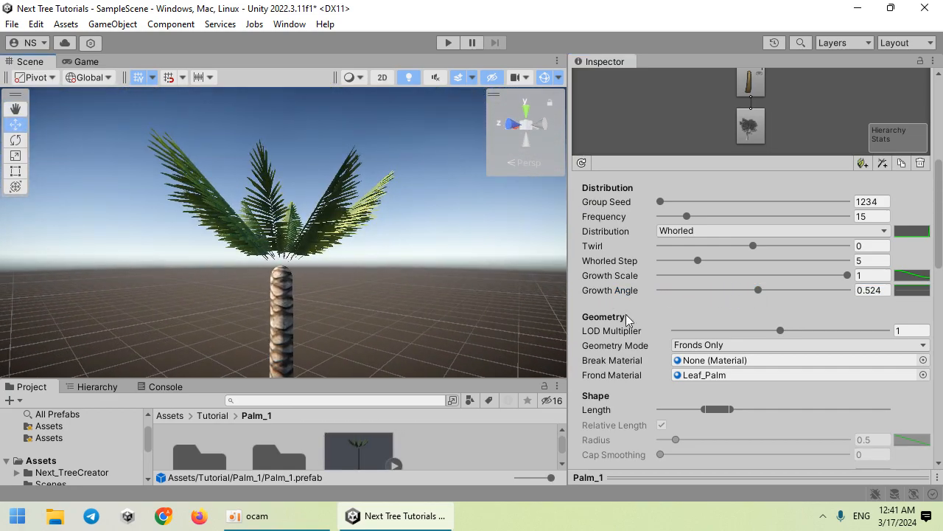
Step: Set Seek Sun to 0.276 and shape its curve to fall from zero to about -0.87, bending the frond tips down
{"action": "scroll", "coordinate": [634, 322], "scroll_direction": "down", "scroll_amount": 5}
{"action": "left_click_drag", "start_coordinate": [663, 330], "coordinate": [718, 334]}
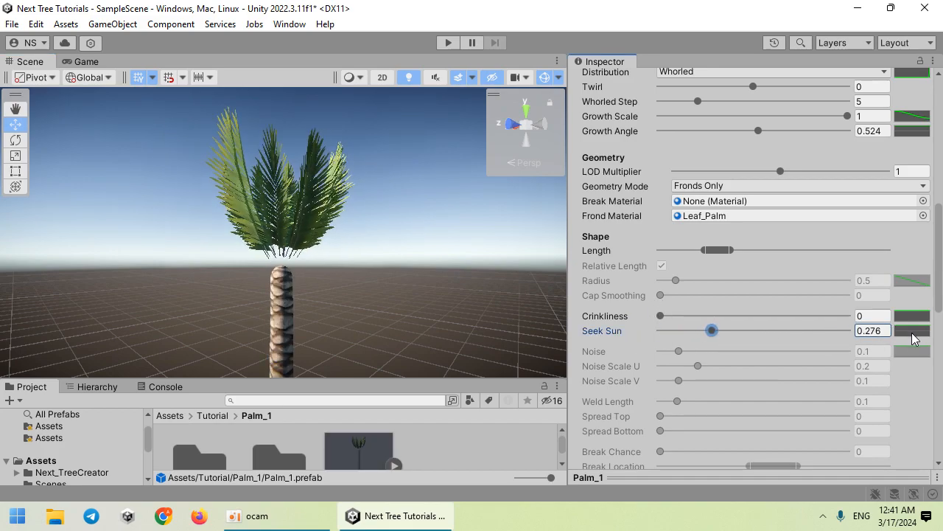
{"action": "left_click", "coordinate": [912, 331]}
{"action": "left_click_drag", "start_coordinate": [730, 230], "coordinate": [782, 385]}
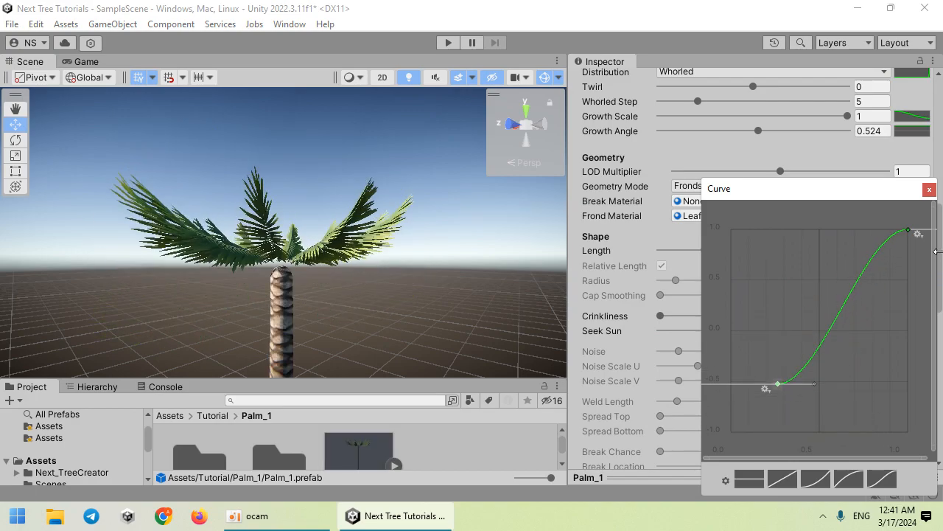
{"action": "left_click_drag", "start_coordinate": [910, 231], "coordinate": [883, 418]}
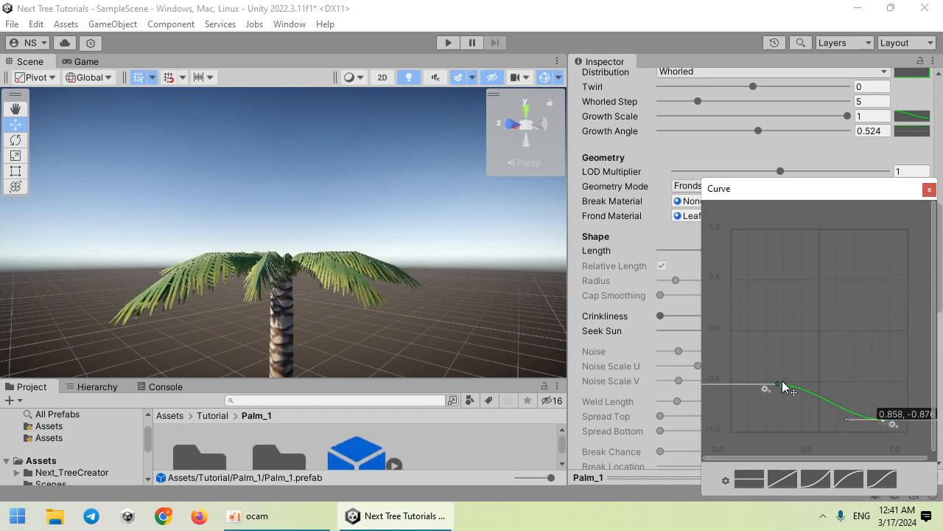
{"action": "left_click_drag", "start_coordinate": [780, 389], "coordinate": [780, 333]}
{"action": "left_click", "coordinate": [589, 295]}
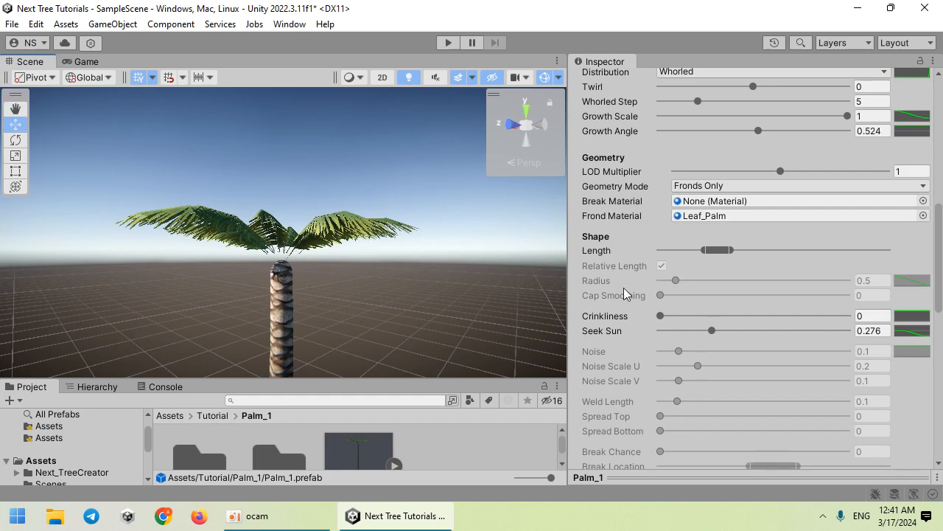
Step: Raise the frond group's Growth Angle to 0.709 and its Seek Sun to 0.331
{"action": "scroll", "coordinate": [684, 286], "scroll_direction": "up", "scroll_amount": 2}
{"action": "mouse_move", "coordinate": [762, 207]}
{"action": "left_mouse_down"}
{"action": "mouse_move", "coordinate": [825, 210]}
{"action": "mouse_move", "coordinate": [702, 209]}
{"action": "mouse_move", "coordinate": [720, 202]}
{"action": "mouse_move", "coordinate": [678, 195]}
{"action": "mouse_move", "coordinate": [696, 208]}
{"action": "mouse_move", "coordinate": [778, 209]}
{"action": "left_mouse_up"}
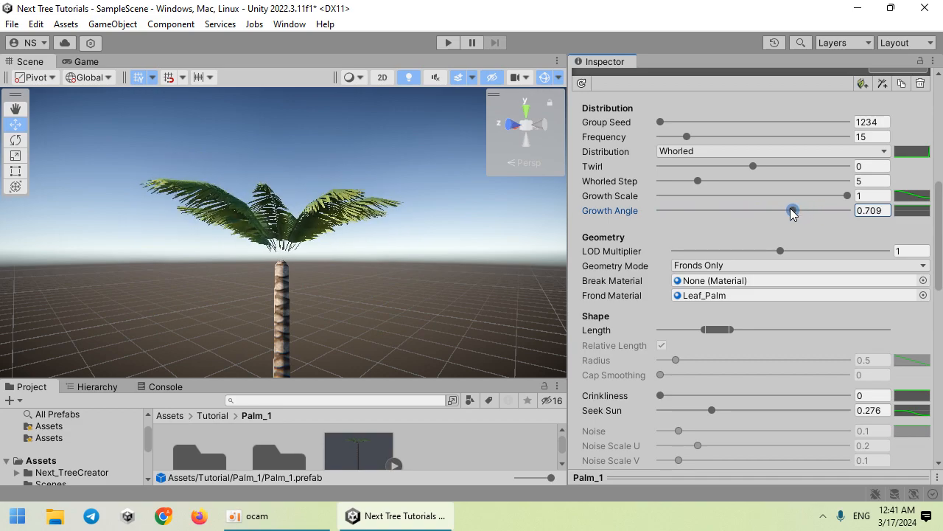
{"action": "scroll", "coordinate": [754, 294], "scroll_direction": "down", "scroll_amount": 3}
{"action": "left_click_drag", "start_coordinate": [712, 291], "coordinate": [801, 296]}
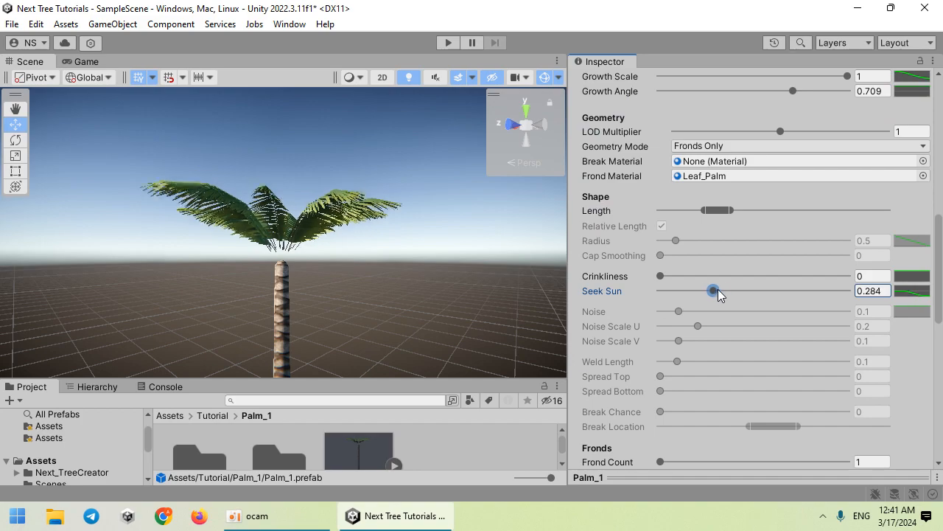
Step: Raise the end key of the Seek Sun curve slightly to soften the droop at the frond tips
{"action": "left_click", "coordinate": [897, 291]}
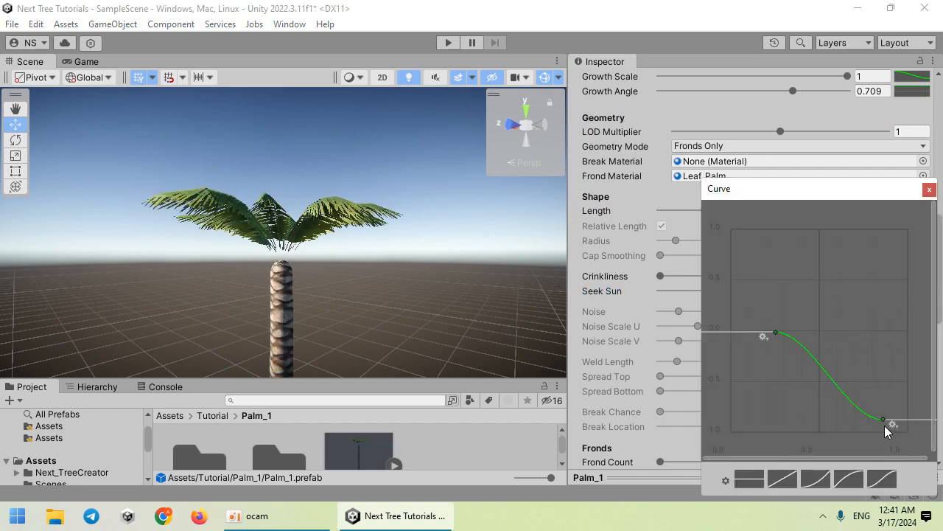
{"action": "left_click_drag", "start_coordinate": [888, 421], "coordinate": [882, 394]}
{"action": "right_click_drag", "start_coordinate": [389, 244], "coordinate": [602, 261]}
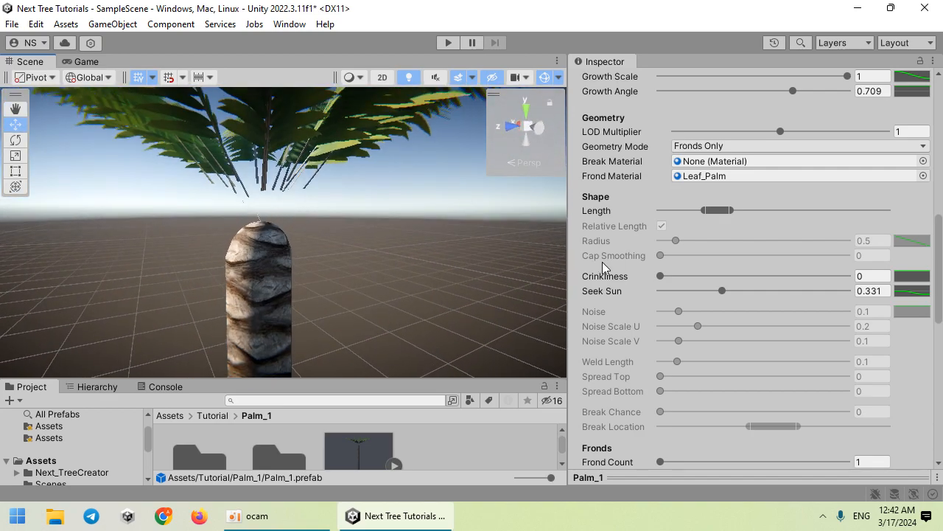
Step: Try narrowing the frond group's Length range toward its lower value, and undo it
{"action": "left_click_drag", "start_coordinate": [730, 210], "coordinate": [712, 210]}
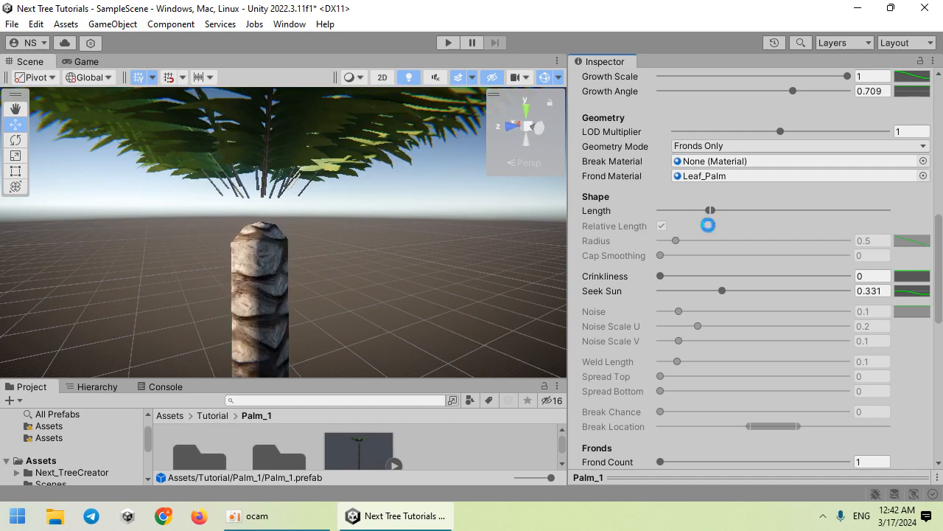
{"action": "key", "text": "ctrl+z"}
{"action": "key", "text": "ctrl+z"}
Step: Extend the Frond Range to start at the very base so the fronds connect to the trunk
{"action": "scroll", "coordinate": [664, 268], "scroll_direction": "down", "scroll_amount": 2}
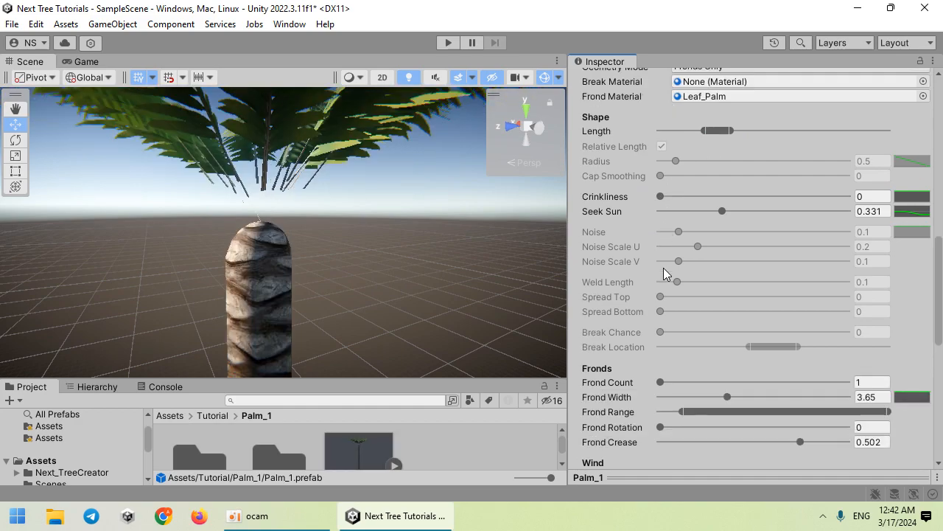
{"action": "scroll", "coordinate": [664, 267], "scroll_direction": "down", "scroll_amount": 3}
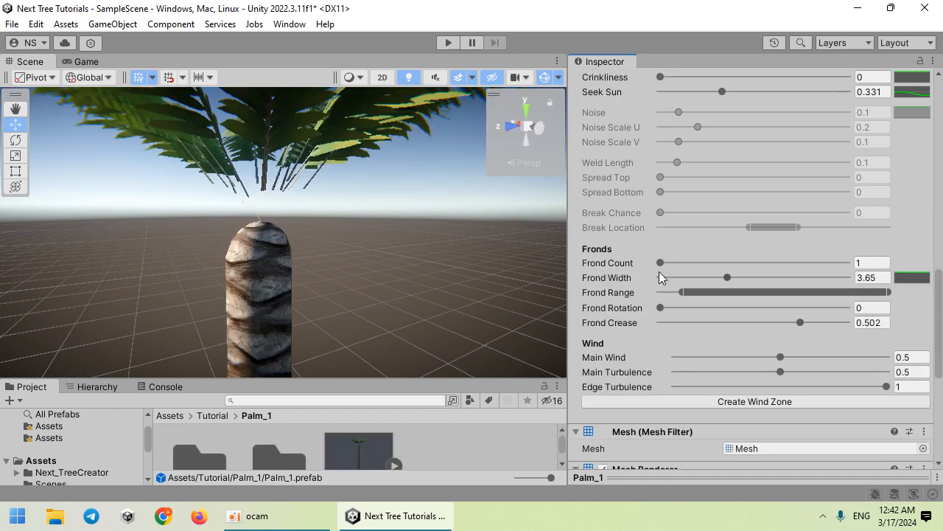
{"action": "left_click_drag", "start_coordinate": [661, 263], "coordinate": [606, 249]}
{"action": "left_click_drag", "start_coordinate": [682, 291], "coordinate": [644, 292]}
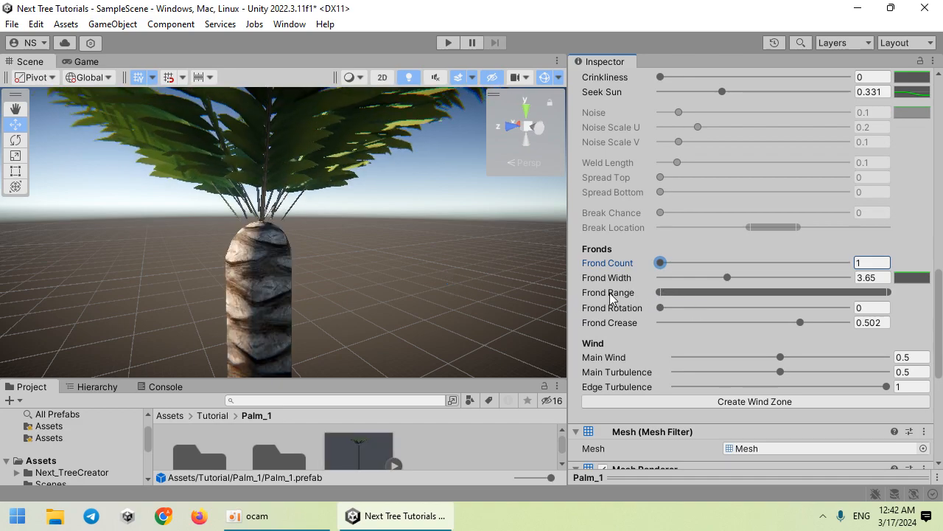
Step: Try starting the Frond Range farther along the fronds, and return its start to the minimum
{"action": "left_click_drag", "start_coordinate": [659, 291], "coordinate": [693, 277]}
{"action": "mouse_move", "coordinate": [426, 260]}
{"action": "right_mouse_down"}
{"action": "mouse_move", "coordinate": [411, 311]}
{"action": "mouse_move", "coordinate": [419, 236]}
{"action": "mouse_move", "coordinate": [429, 249]}
{"action": "right_mouse_up"}
{"action": "key", "text": "s"}
{"action": "key", "text": "w"}
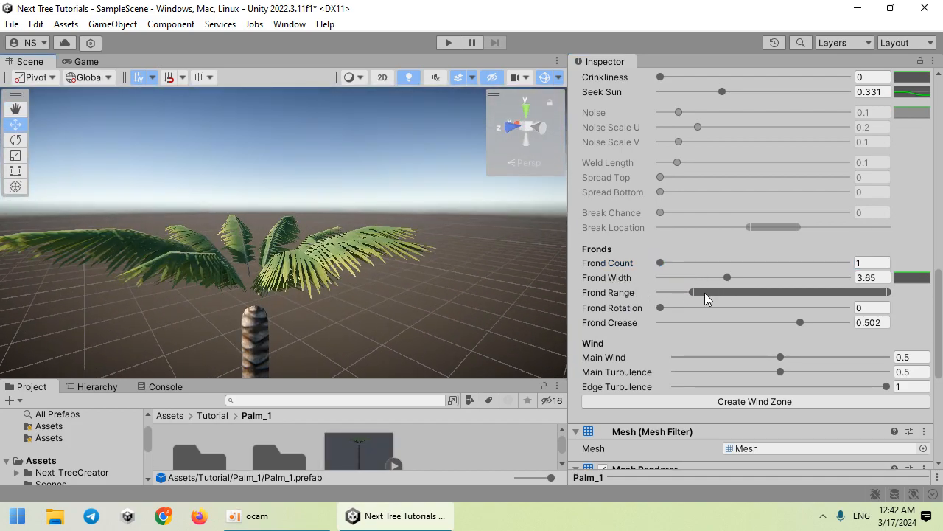
{"action": "left_click_drag", "start_coordinate": [694, 291], "coordinate": [370, 306]}
{"action": "key", "text": "s"}
{"action": "right_click_drag", "start_coordinate": [344, 281], "coordinate": [314, 237]}
Step: Duplicate the frond group and set the copy's Growth Angle to 0.402
{"action": "scroll", "coordinate": [721, 255], "scroll_direction": "up", "scroll_amount": 11}
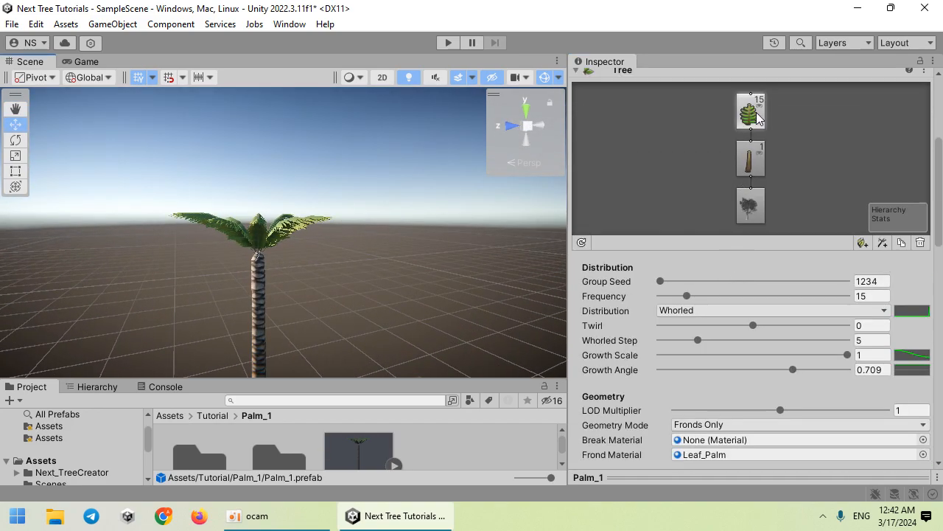
{"action": "left_click", "coordinate": [901, 242]}
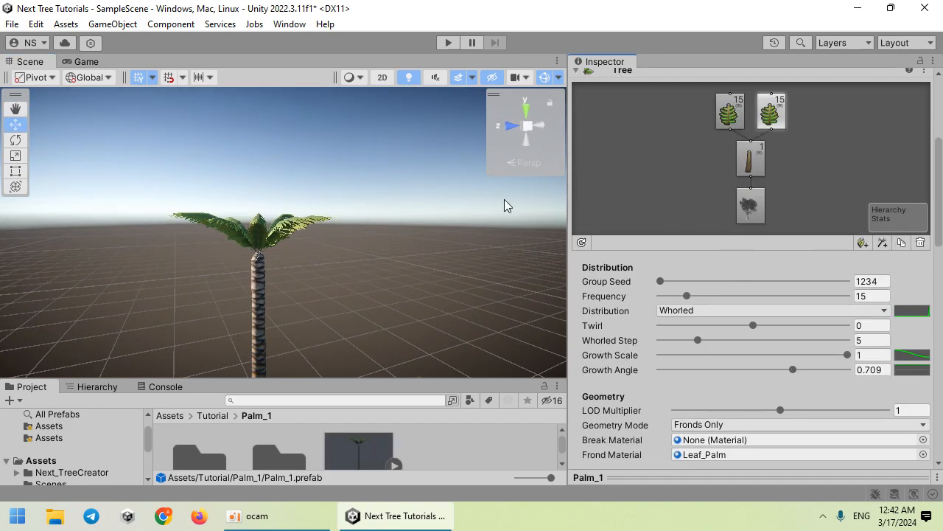
{"action": "scroll", "coordinate": [690, 251], "scroll_direction": "down", "scroll_amount": 3}
{"action": "left_click_drag", "start_coordinate": [799, 246], "coordinate": [735, 250]}
{"action": "right_click_drag", "start_coordinate": [400, 221], "coordinate": [387, 204]}
{"action": "key", "text": "w"}
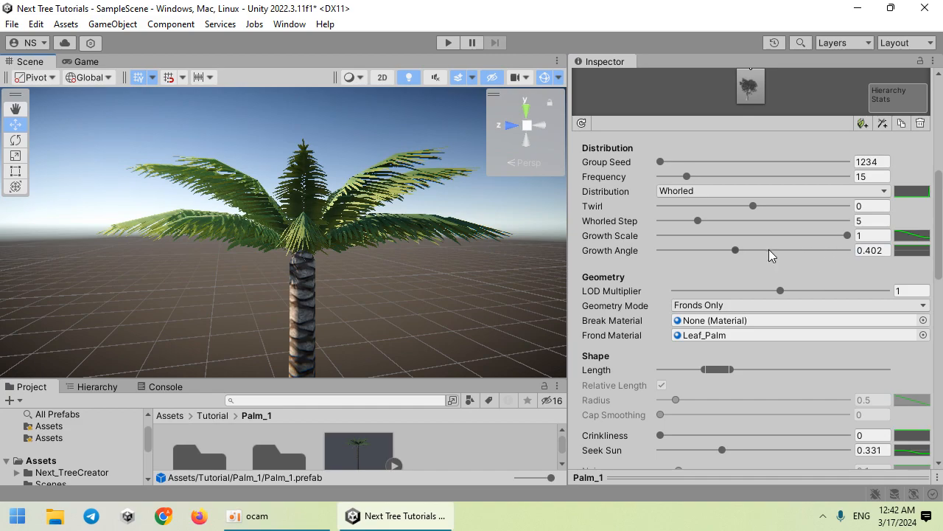
Step: Lower the duplicated frond group's Growth Angle to 0.304
{"action": "mouse_move", "coordinate": [736, 251]}
{"action": "left_mouse_down"}
{"action": "mouse_move", "coordinate": [672, 250]}
{"action": "mouse_move", "coordinate": [718, 251]}
{"action": "left_mouse_up"}
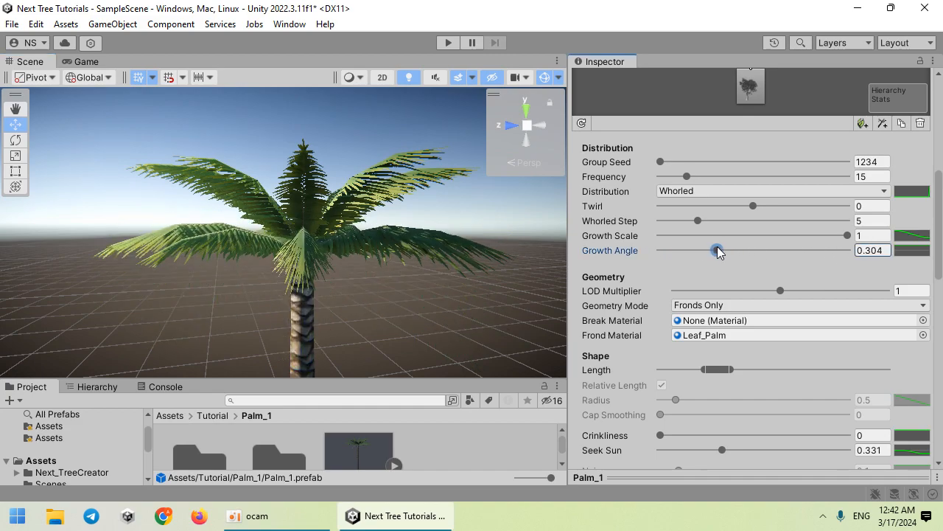
{"action": "scroll", "coordinate": [334, 232], "scroll_direction": "down", "scroll_amount": 5}
{"action": "right_click_drag", "start_coordinate": [336, 232], "coordinate": [322, 219]}
{"action": "key", "text": "w"}
{"action": "key", "text": "d"}
{"action": "key", "text": "s"}
{"action": "key", "text": "a"}
Step: Duplicate the second frond group and set the new copy's Growth Angle to 0 for a lower frond layer
{"action": "scroll", "coordinate": [690, 227], "scroll_direction": "up", "scroll_amount": 2}
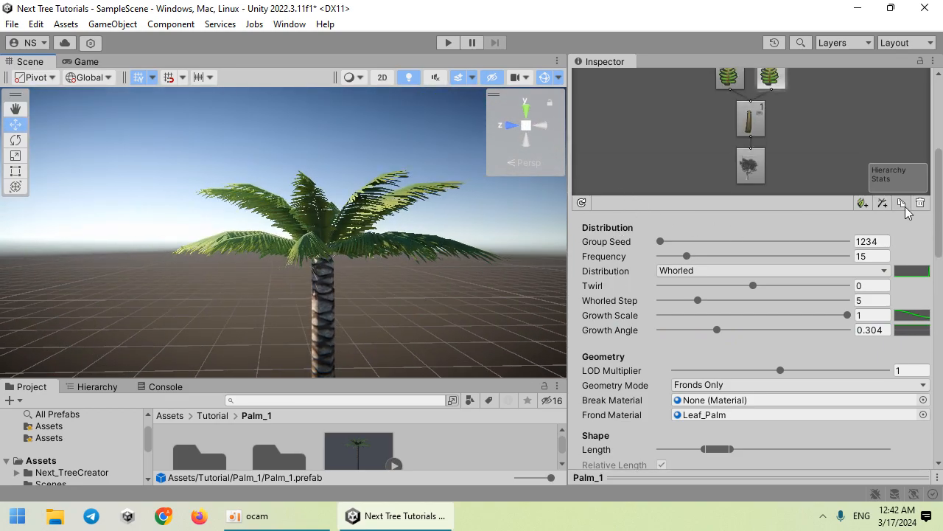
{"action": "scroll", "coordinate": [745, 288], "scroll_direction": "down", "scroll_amount": 1}
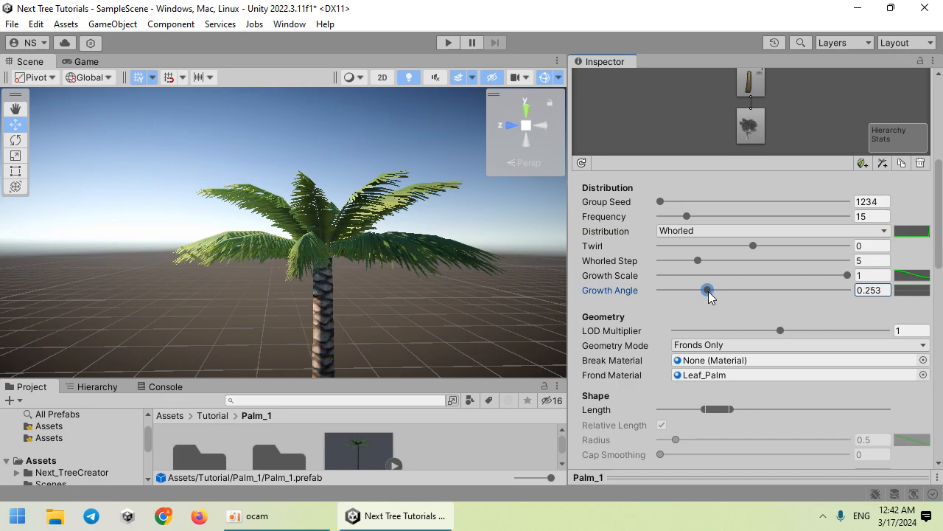
{"action": "left_click_drag", "start_coordinate": [711, 296], "coordinate": [659, 298]}
{"action": "right_click_drag", "start_coordinate": [309, 266], "coordinate": [442, 227]}
{"action": "key", "text": "w"}
{"action": "key", "text": "s"}
{"action": "key", "text": "w"}
Step: Increase the droop of the lowest frond layer by setting its Seek Sun to 0.555
{"action": "scroll", "coordinate": [718, 310], "scroll_direction": "down", "scroll_amount": 7}
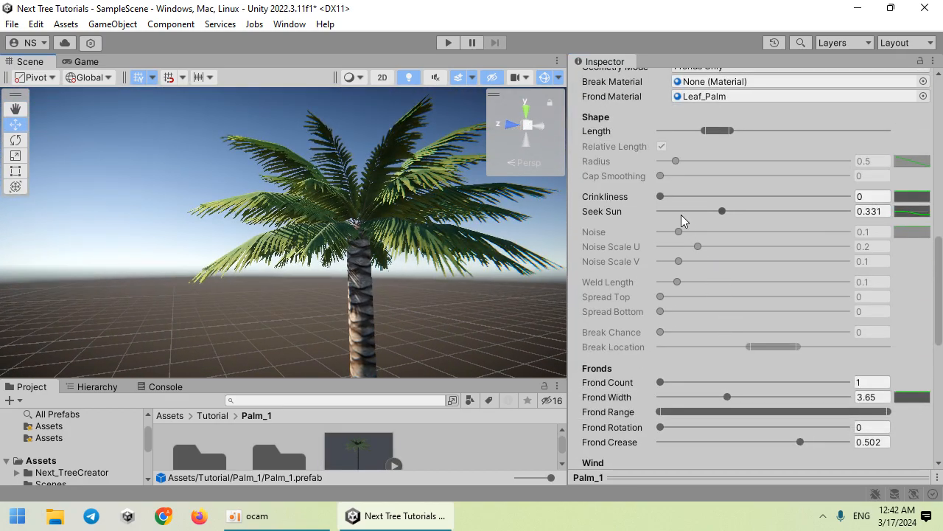
{"action": "left_click_drag", "start_coordinate": [721, 211], "coordinate": [785, 213]}
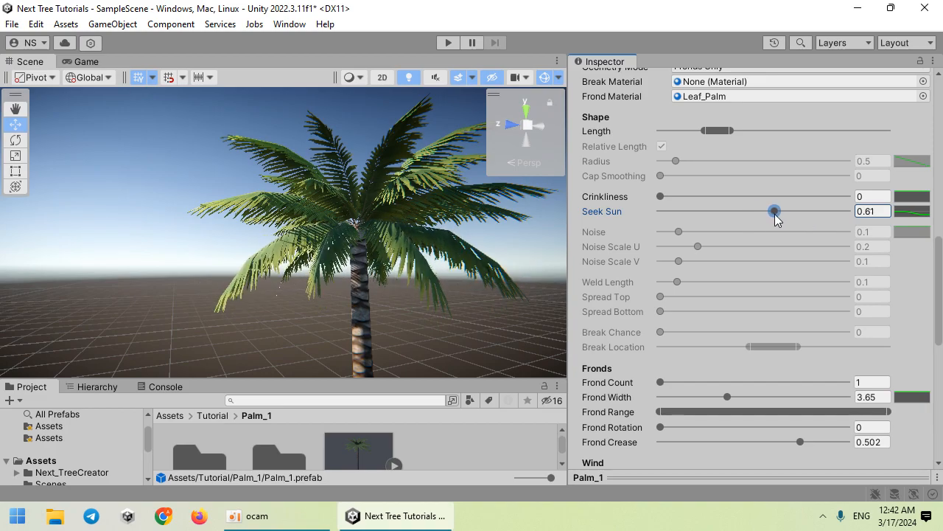
{"action": "key", "text": "w"}
{"action": "right_click_drag", "start_coordinate": [415, 255], "coordinate": [370, 231]}
{"action": "key", "text": "s"}
Step: Move the lower key of the lowest frond layer's Distribution curve to 0.925 at zero height
{"action": "scroll", "coordinate": [764, 185], "scroll_direction": "up", "scroll_amount": 5}
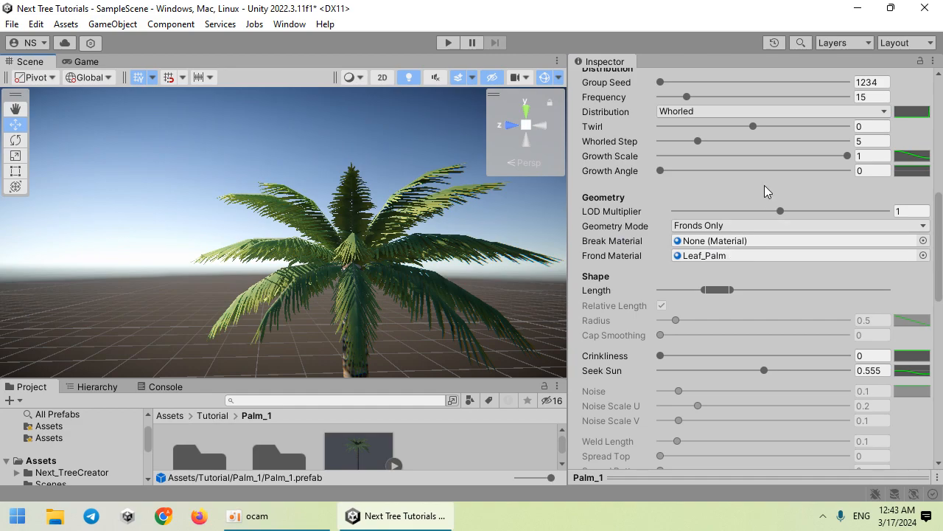
{"action": "left_click", "coordinate": [914, 152]}
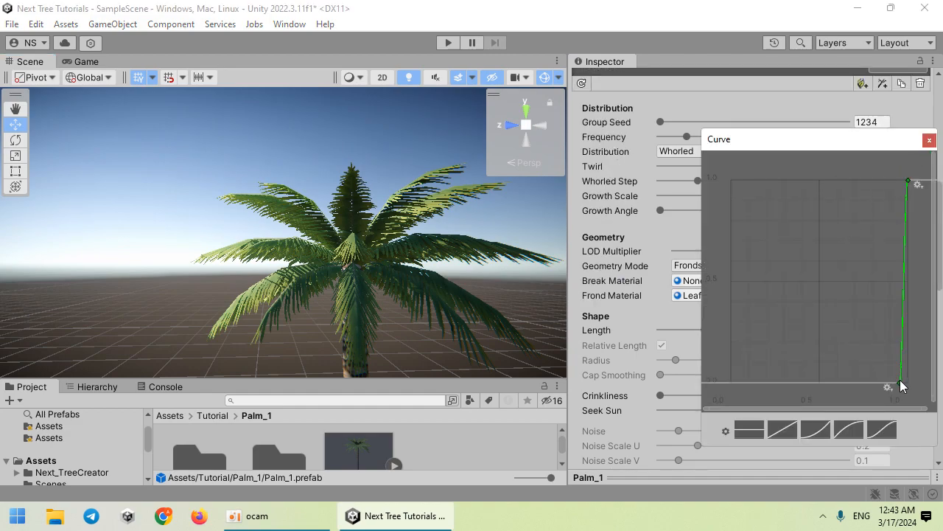
{"action": "left_click_drag", "start_coordinate": [903, 391], "coordinate": [914, 343]}
{"action": "left_click_drag", "start_coordinate": [926, 404], "coordinate": [894, 392]}
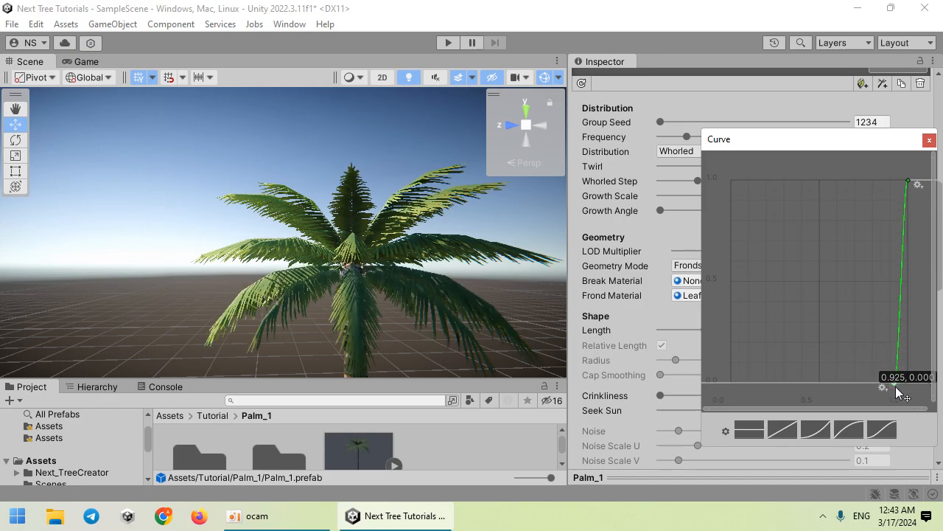
Step: Shorten the palm's trunk by shifting the trunk branch group's Length range to lower values
{"action": "key", "text": "s"}
{"action": "mouse_move", "coordinate": [479, 264]}
{"action": "right_mouse_down"}
{"action": "mouse_move", "coordinate": [626, 259]}
{"action": "mouse_move", "coordinate": [462, 255]}
{"action": "mouse_move", "coordinate": [467, 314]}
{"action": "mouse_move", "coordinate": [457, 288]}
{"action": "mouse_move", "coordinate": [478, 279]}
{"action": "right_mouse_up"}
{"action": "key", "text": "w"}
{"action": "key", "text": "s"}
{"action": "scroll", "coordinate": [671, 244], "scroll_direction": "up", "scroll_amount": 4}
{"action": "scroll", "coordinate": [672, 244], "scroll_direction": "up", "scroll_amount": 4}
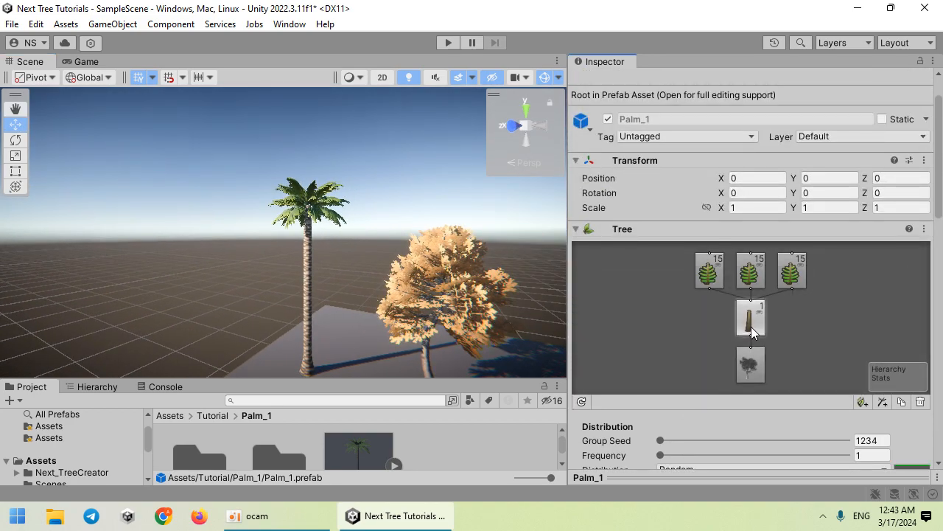
{"action": "scroll", "coordinate": [740, 330], "scroll_direction": "down", "scroll_amount": 8}
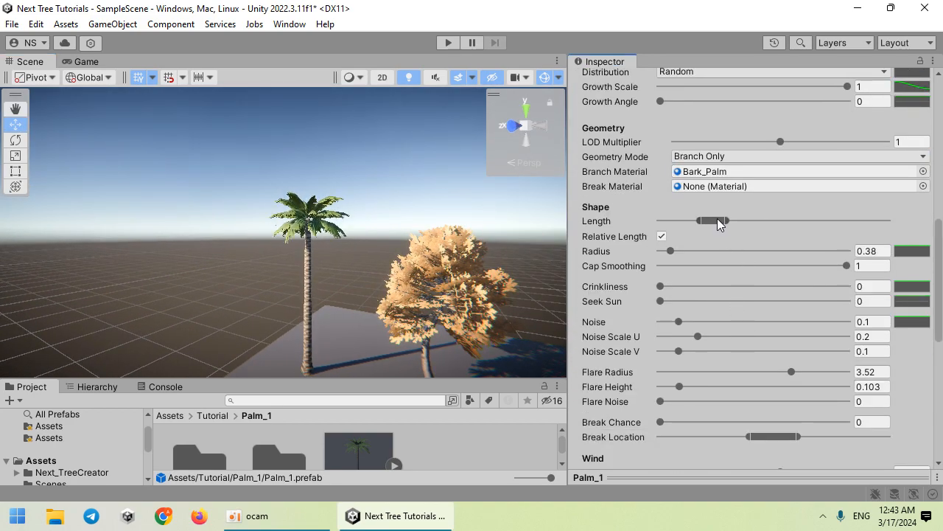
{"action": "left_click_drag", "start_coordinate": [721, 225], "coordinate": [692, 225]}
{"action": "key", "text": "w"}
{"action": "right_click_drag", "start_coordinate": [306, 261], "coordinate": [383, 260]}
{"action": "key", "text": "s"}
Step: Slim the trunk by setting its Radius to 0.25
{"action": "left_click_drag", "start_coordinate": [672, 252], "coordinate": [666, 259]}
{"action": "right_click_drag", "start_coordinate": [432, 256], "coordinate": [295, 233]}
{"action": "key", "text": "w"}
{"action": "key", "text": "s"}
{"action": "right_click_drag", "start_coordinate": [310, 194], "coordinate": [307, 220]}
{"action": "left_click_drag", "start_coordinate": [666, 251], "coordinate": [668, 252]}
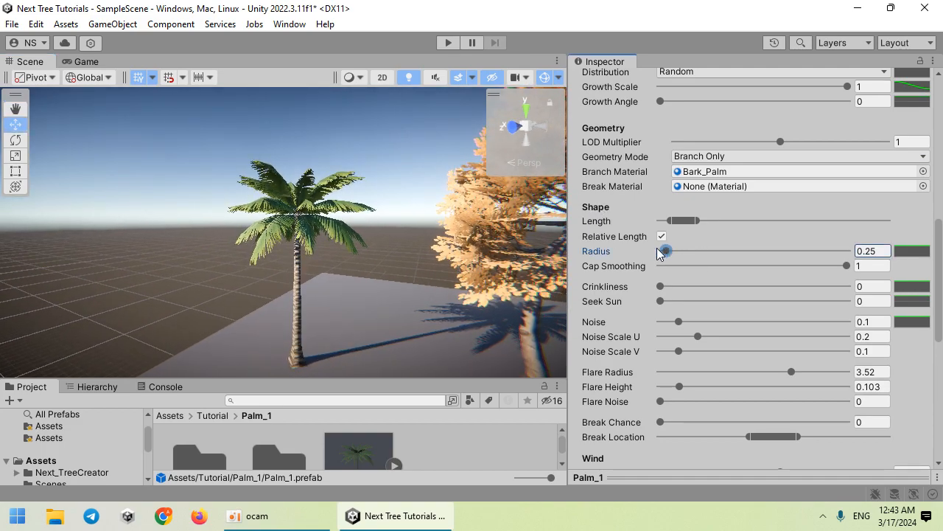
Step: Lengthen the fronds of the upper and middle frond groups by shifting each group's Length range to higher values
{"action": "scroll", "coordinate": [615, 250], "scroll_direction": "up", "scroll_amount": 10}
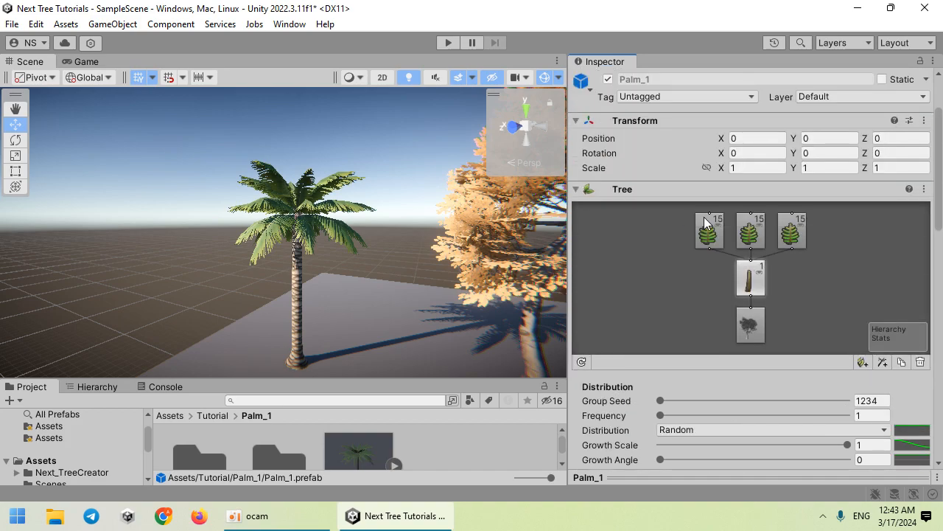
{"action": "left_click", "coordinate": [714, 243]}
{"action": "scroll", "coordinate": [674, 339], "scroll_direction": "down", "scroll_amount": 8}
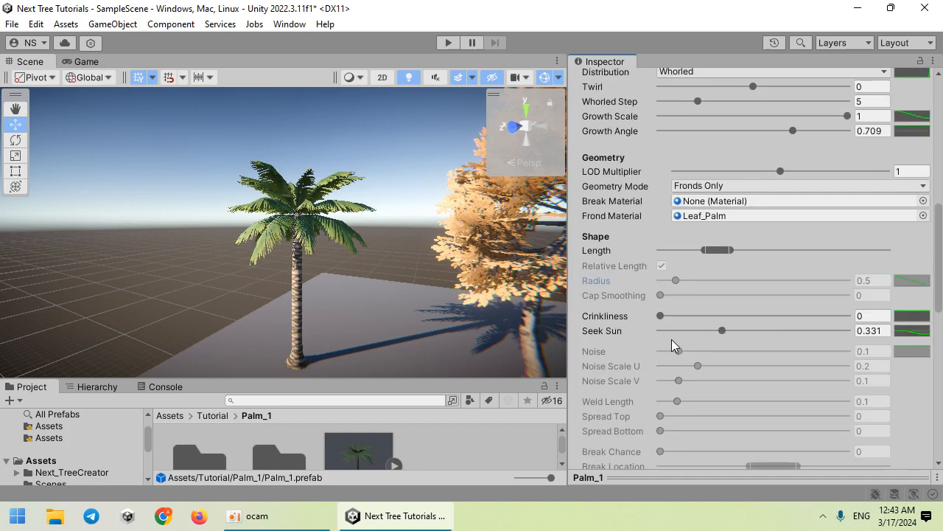
{"action": "left_click_drag", "start_coordinate": [714, 256], "coordinate": [733, 251]}
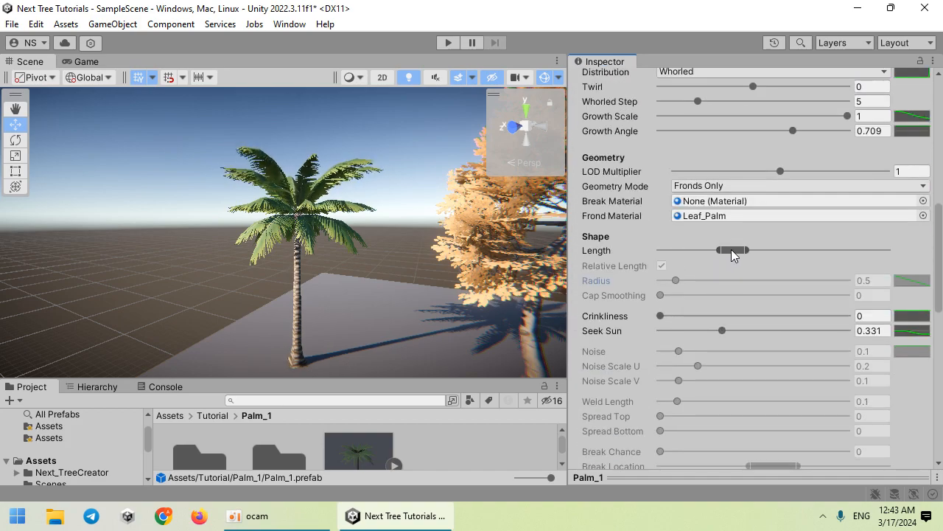
{"action": "scroll", "coordinate": [719, 236], "scroll_direction": "up", "scroll_amount": 4}
{"action": "left_click", "coordinate": [751, 124]}
{"action": "scroll", "coordinate": [701, 273], "scroll_direction": "down", "scroll_amount": 2}
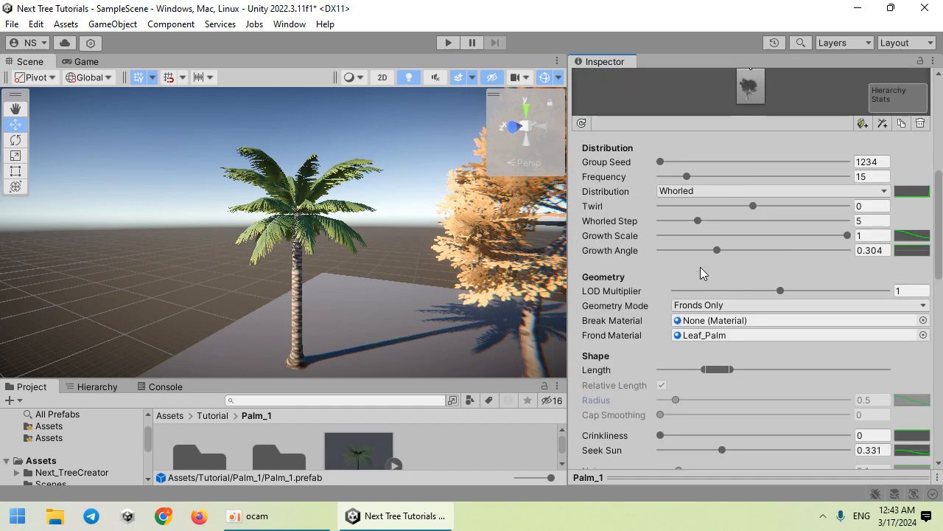
{"action": "left_click_drag", "start_coordinate": [711, 369], "coordinate": [727, 369]}
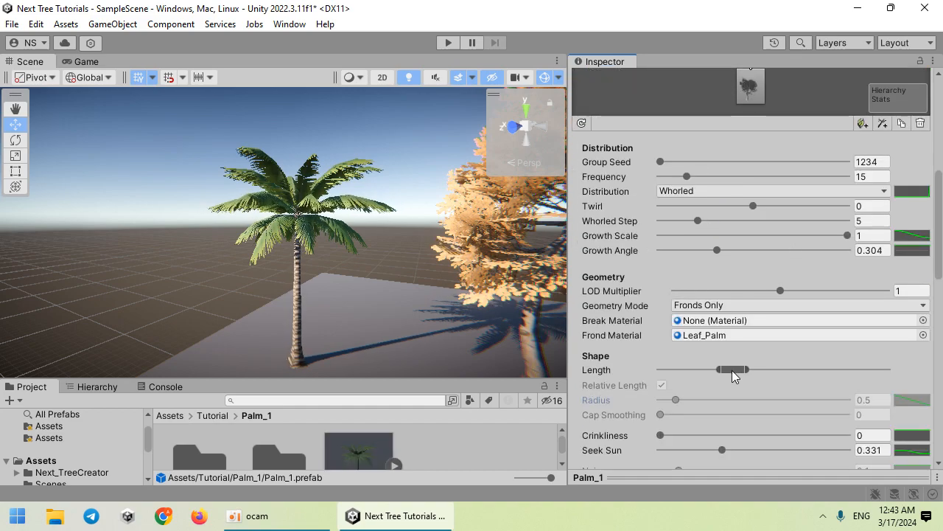
Step: Move the lower key of the middle frond group's Distribution curve earlier so its fronds spread farther down the trunk
{"action": "scroll", "coordinate": [744, 296], "scroll_direction": "up", "scroll_amount": 3}
{"action": "left_click", "coordinate": [914, 352]}
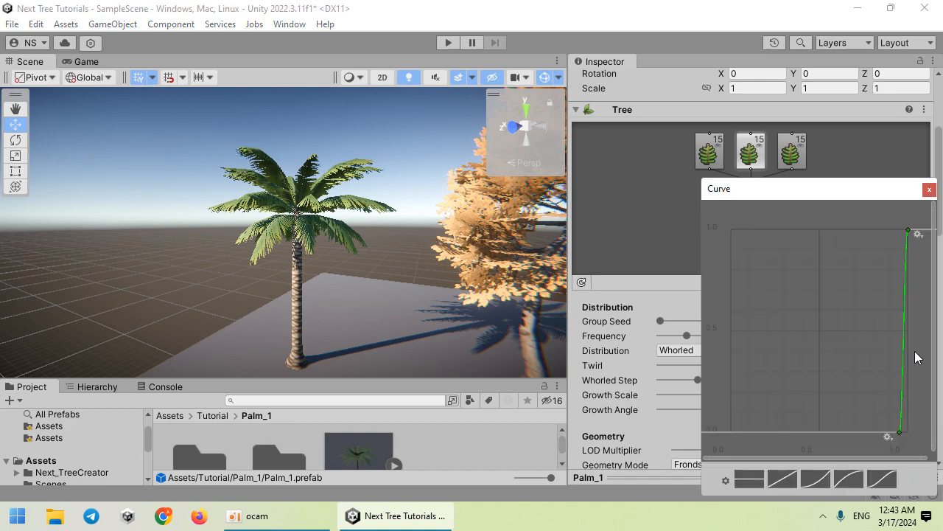
{"action": "left_click_drag", "start_coordinate": [901, 435], "coordinate": [877, 434]}
{"action": "left_click", "coordinate": [646, 257]}
{"action": "scroll", "coordinate": [711, 336], "scroll_direction": "down", "scroll_amount": 2}
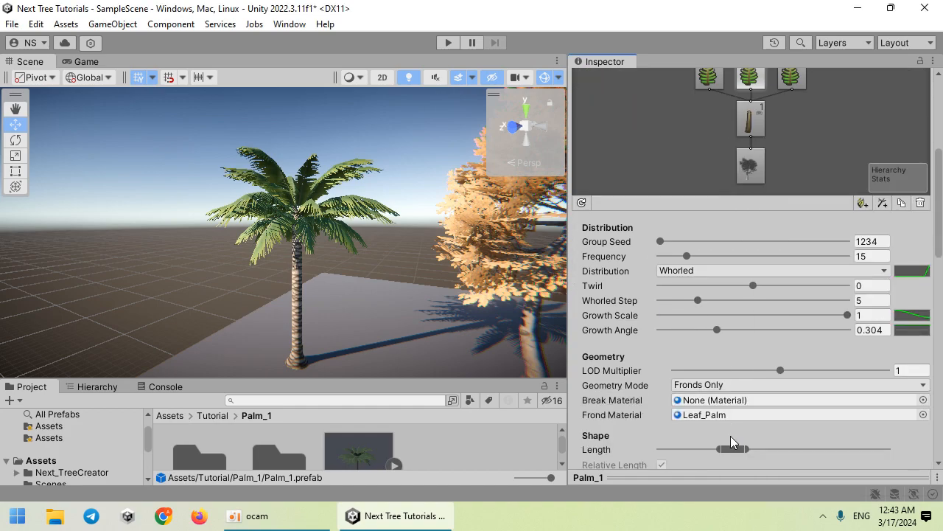
Step: Lengthen the fronds of the lowest frond group by raising its Length range, and check the crown from another side
{"action": "scroll", "coordinate": [734, 397], "scroll_direction": "up", "scroll_amount": 3}
{"action": "left_click", "coordinate": [795, 243]}
{"action": "scroll", "coordinate": [768, 366], "scroll_direction": "down", "scroll_amount": 4}
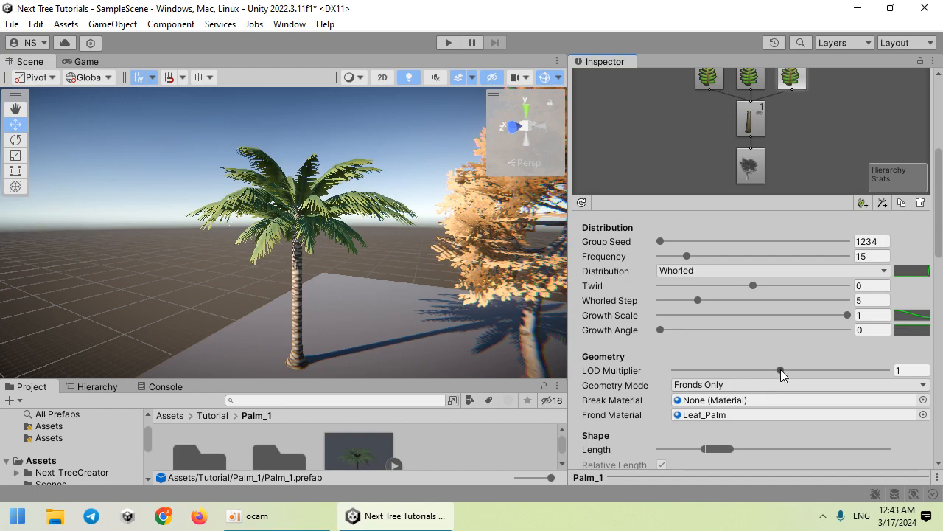
{"action": "left_click_drag", "start_coordinate": [724, 457], "coordinate": [748, 443]}
{"action": "left_click", "coordinate": [194, 227]}
{"action": "left_click_drag", "start_coordinate": [194, 227], "coordinate": [413, 225], "text": "alt"}
{"action": "left_click", "coordinate": [223, 220]}
{"action": "key", "text": "s"}
{"action": "right_click_drag", "start_coordinate": [222, 221], "coordinate": [181, 206]}
{"action": "key", "text": "w"}
{"action": "key", "text": "s"}
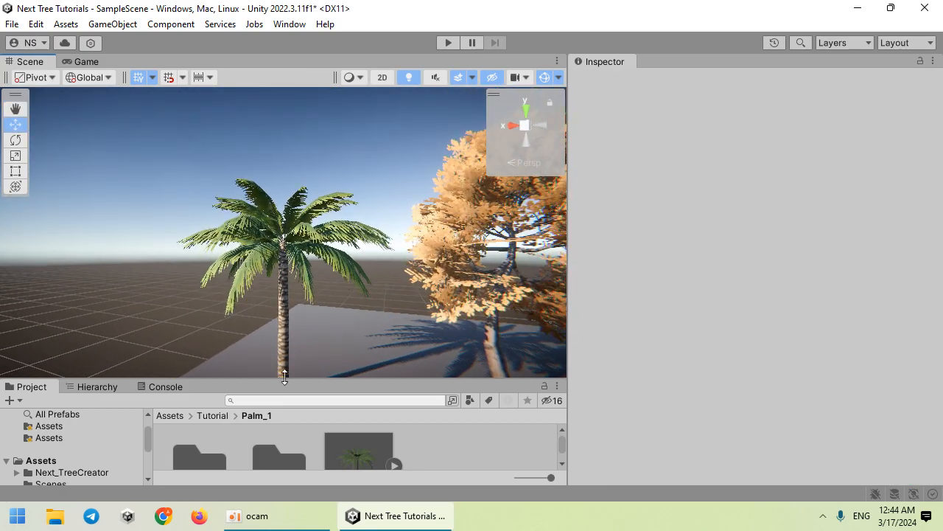
Step: Reselect the Palm_1 prefab and enlarge the project asset area below the scene view
{"action": "left_click", "coordinate": [358, 450]}
{"action": "scroll", "coordinate": [284, 309], "scroll_direction": "up", "scroll_amount": 3}
{"action": "scroll", "coordinate": [273, 309], "scroll_direction": "down", "scroll_amount": 2}
{"action": "left_click_drag", "start_coordinate": [230, 378], "coordinate": [147, 295]}
{"action": "left_click_drag", "start_coordinate": [302, 294], "coordinate": [304, 329]}
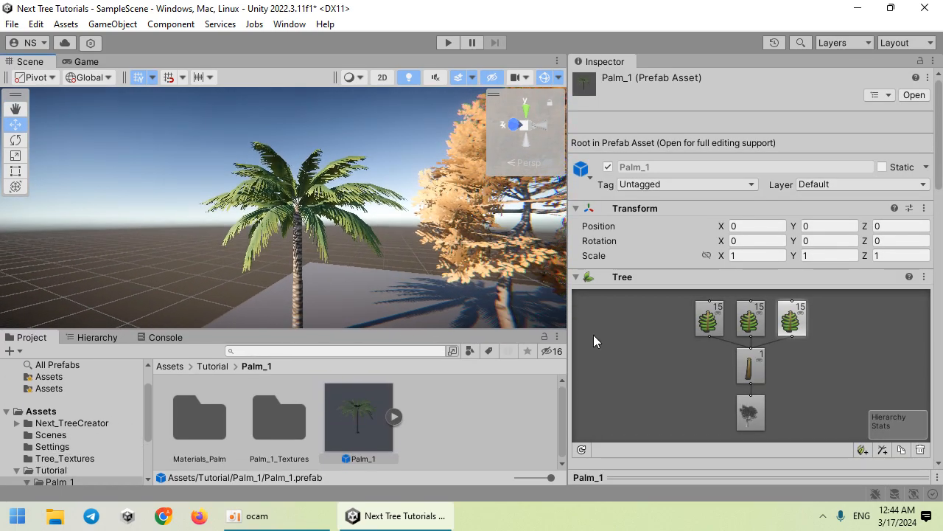
Step: Move the lower key of the lowest frond group's Distribution curve earlier to spread its fronds along the trunk
{"action": "scroll", "coordinate": [665, 331], "scroll_direction": "down", "scroll_amount": 2}
{"action": "scroll", "coordinate": [667, 340], "scroll_direction": "down", "scroll_amount": 6}
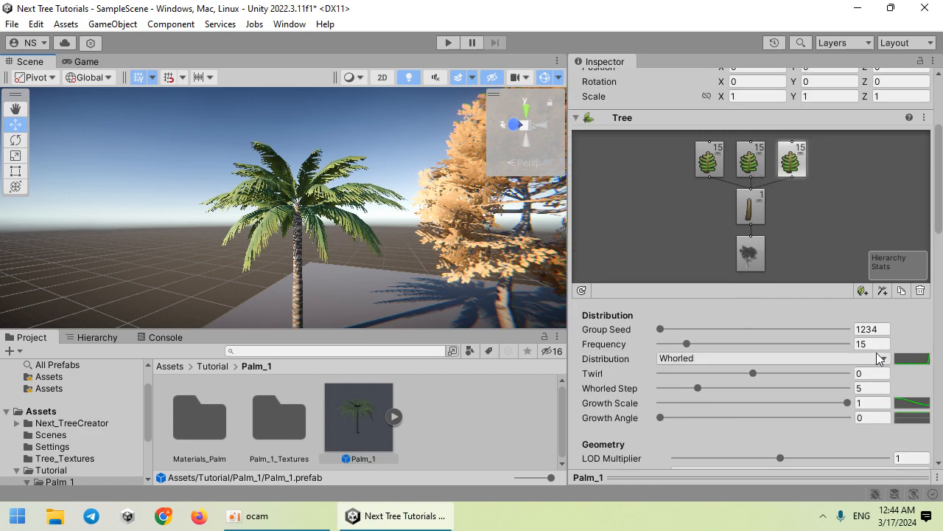
{"action": "left_click", "coordinate": [877, 357]}
{"action": "left_click_drag", "start_coordinate": [897, 440], "coordinate": [879, 430]}
{"action": "left_click", "coordinate": [668, 217]}
Step: Move the lower key of the middle frond group's Distribution curve still earlier and inspect the crown from around the tree
{"action": "left_click", "coordinate": [751, 159]}
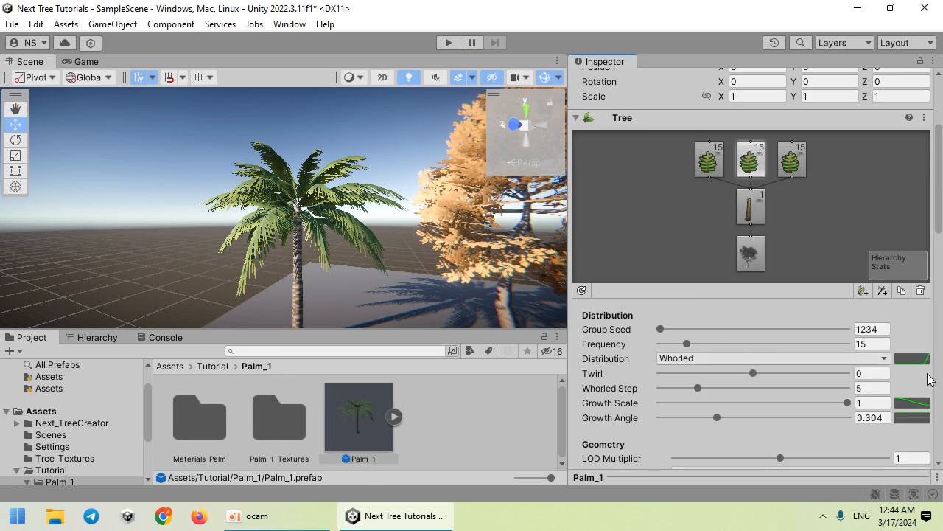
{"action": "left_click", "coordinate": [920, 368]}
{"action": "left_click_drag", "start_coordinate": [877, 439], "coordinate": [857, 441]}
{"action": "left_click", "coordinate": [151, 205]}
{"action": "left_click_drag", "start_coordinate": [150, 204], "coordinate": [532, 233], "text": "alt"}
{"action": "right_click_drag", "start_coordinate": [532, 234], "coordinate": [215, 221]}
{"action": "key", "text": "w"}
{"action": "key", "text": "s"}
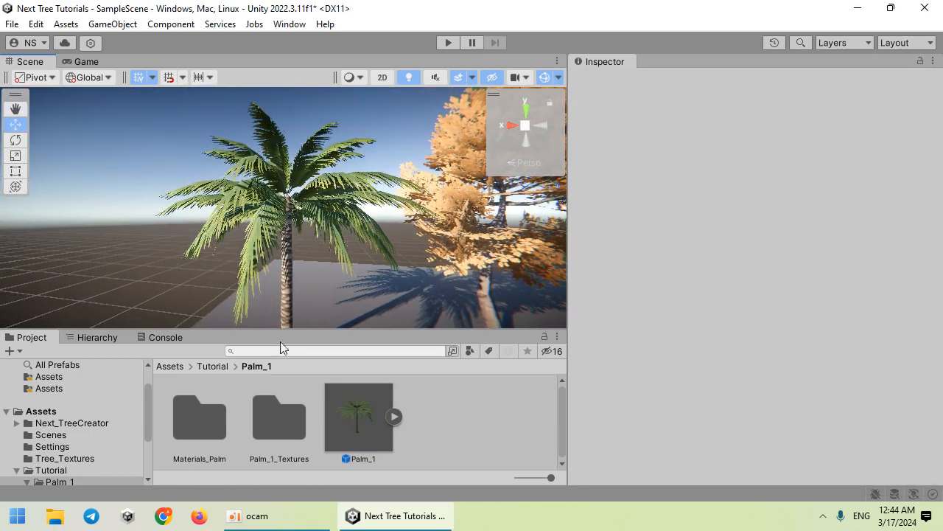
Step: Reselect the Palm_1 prefab and duplicate its lowest frond group to add a fourth frond layer
{"action": "left_click", "coordinate": [352, 424]}
{"action": "scroll", "coordinate": [811, 331], "scroll_direction": "down", "scroll_amount": 3}
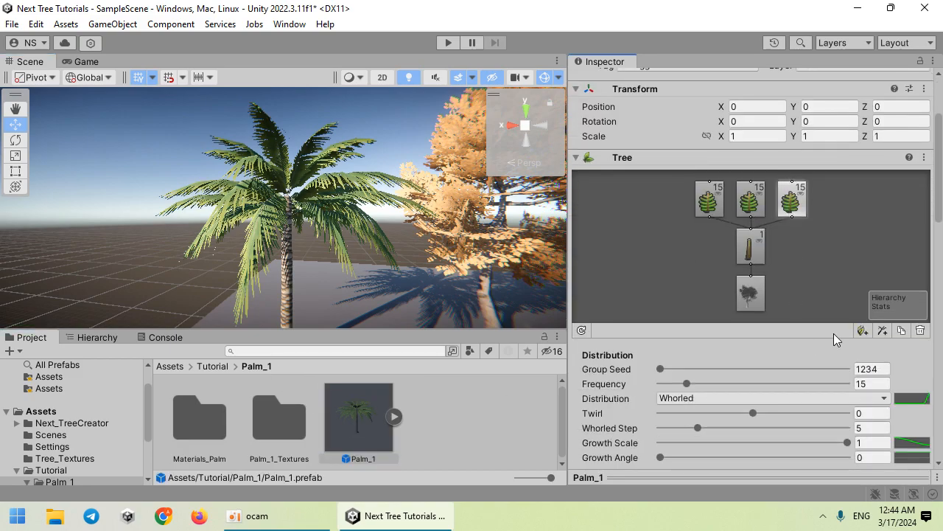
{"action": "scroll", "coordinate": [777, 357], "scroll_direction": "down", "scroll_amount": 6}
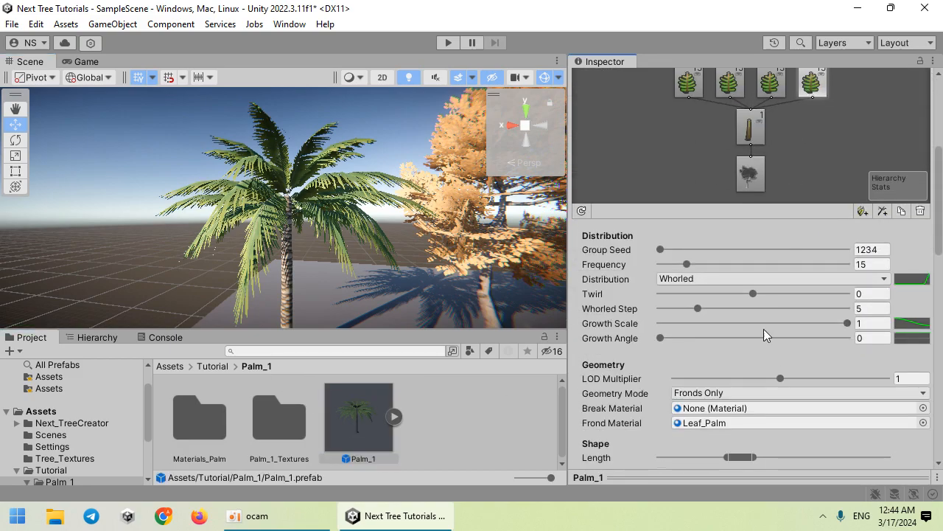
Step: Adjust the fourth frond group's Growth Angle curve by moving its first key, keeping the Growth Angle at 0
{"action": "scroll", "coordinate": [731, 351], "scroll_direction": "up", "scroll_amount": 1}
{"action": "left_click_drag", "start_coordinate": [660, 258], "coordinate": [638, 271]}
{"action": "left_click", "coordinate": [912, 258]}
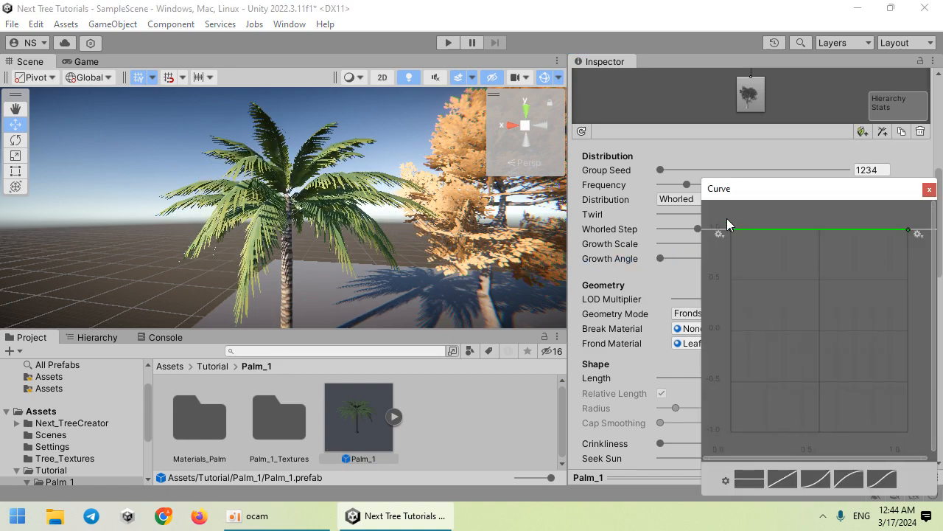
{"action": "left_click_drag", "start_coordinate": [738, 232], "coordinate": [732, 260]}
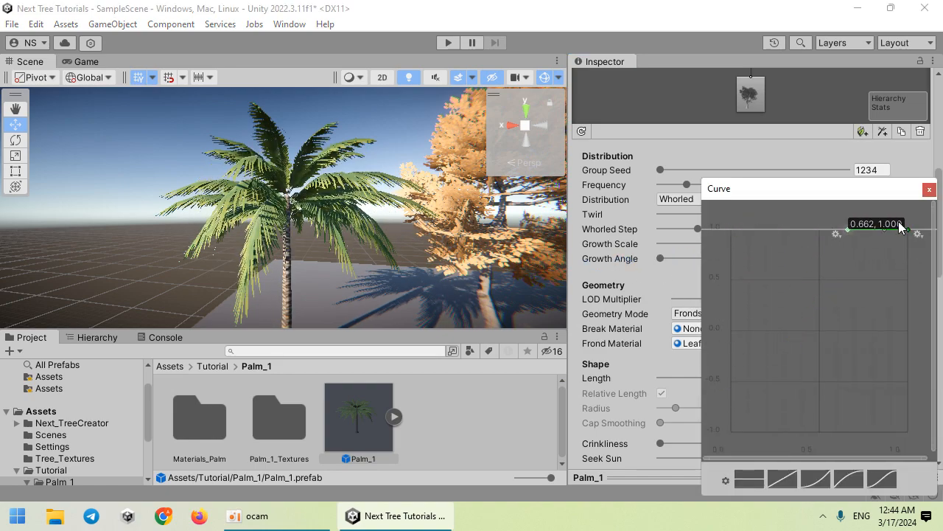
{"action": "left_click_drag", "start_coordinate": [567, 175], "coordinate": [569, 176]}
{"action": "mouse_move", "coordinate": [912, 234]}
{"action": "left_mouse_down"}
{"action": "mouse_move", "coordinate": [909, 347]}
{"action": "mouse_move", "coordinate": [912, 229]}
{"action": "left_mouse_up"}
{"action": "left_click", "coordinate": [604, 302]}
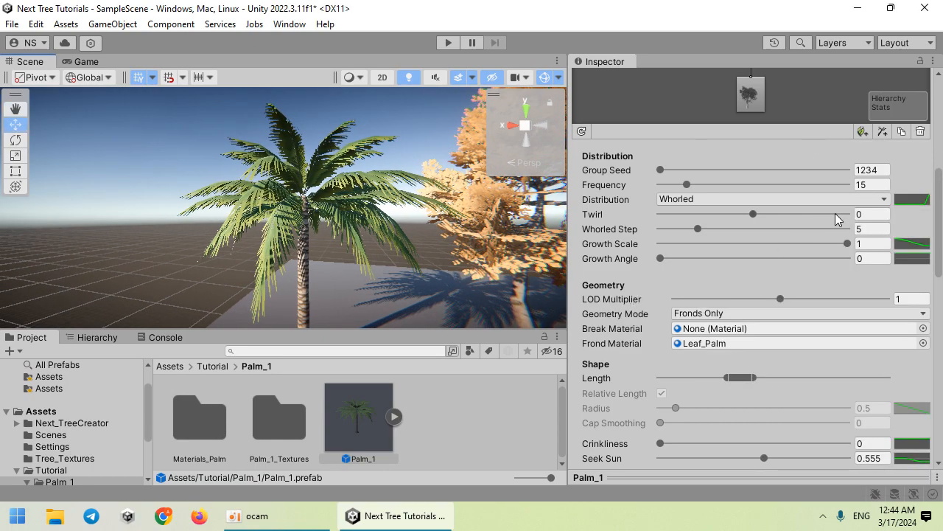
Step: Try moving the lower key of the fourth frond group's Distribution curve earlier
{"action": "left_click", "coordinate": [911, 201]}
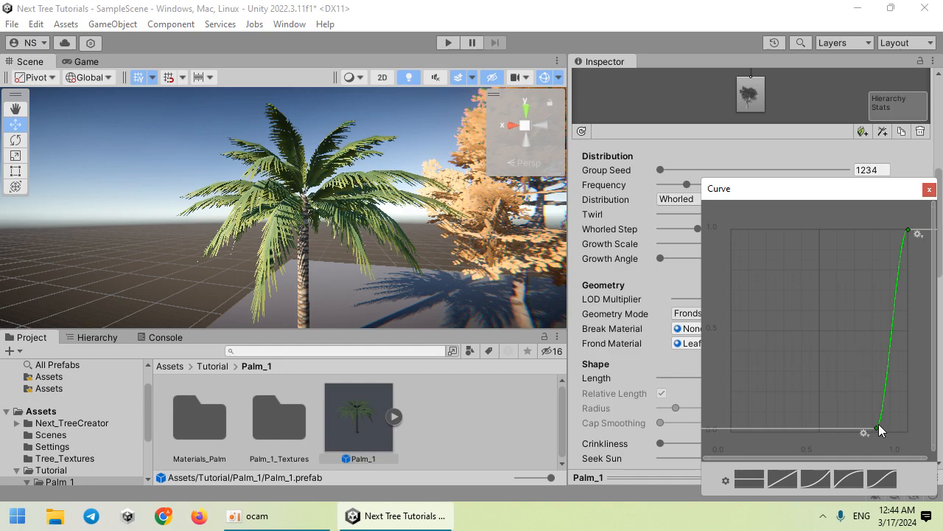
{"action": "left_click_drag", "start_coordinate": [878, 429], "coordinate": [847, 416]}
{"action": "right_click_drag", "start_coordinate": [392, 255], "coordinate": [384, 256]}
Step: Set the fourth frond group's Seek Sun to 1 and shift its Length range to lower values
{"action": "scroll", "coordinate": [684, 301], "scroll_direction": "down", "scroll_amount": 4}
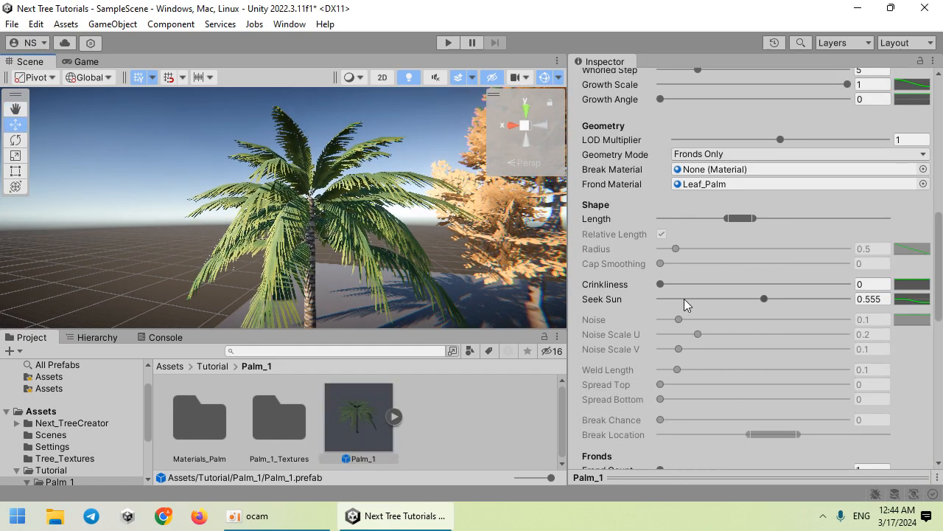
{"action": "left_click_drag", "start_coordinate": [765, 298], "coordinate": [879, 308]}
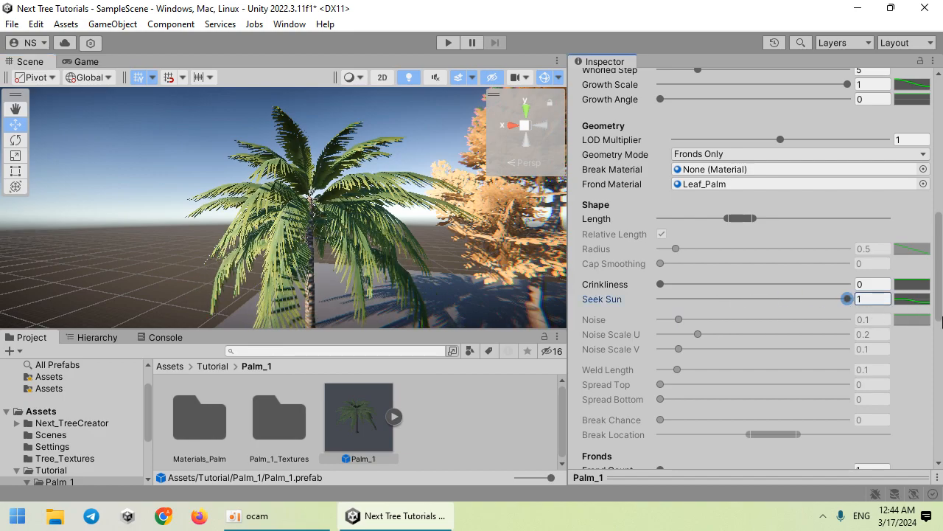
{"action": "left_click_drag", "start_coordinate": [746, 222], "coordinate": [719, 224]}
{"action": "scroll", "coordinate": [315, 219], "scroll_direction": "up", "scroll_amount": 3}
{"action": "left_click_drag", "start_coordinate": [315, 220], "coordinate": [435, 224], "text": "alt"}
{"action": "scroll", "coordinate": [749, 258], "scroll_direction": "up", "scroll_amount": 6}
{"action": "scroll", "coordinate": [749, 255], "scroll_direction": "up", "scroll_amount": 1}
Step: Move the lower key of the fourth frond group's Distribution curve to 0.825, 0.036
{"action": "left_click", "coordinate": [910, 297]}
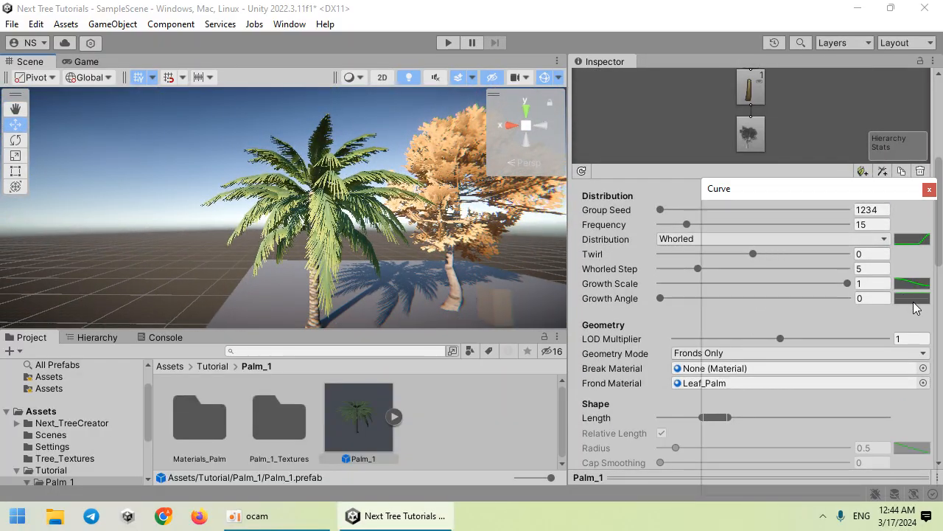
{"action": "left_click", "coordinate": [601, 251]}
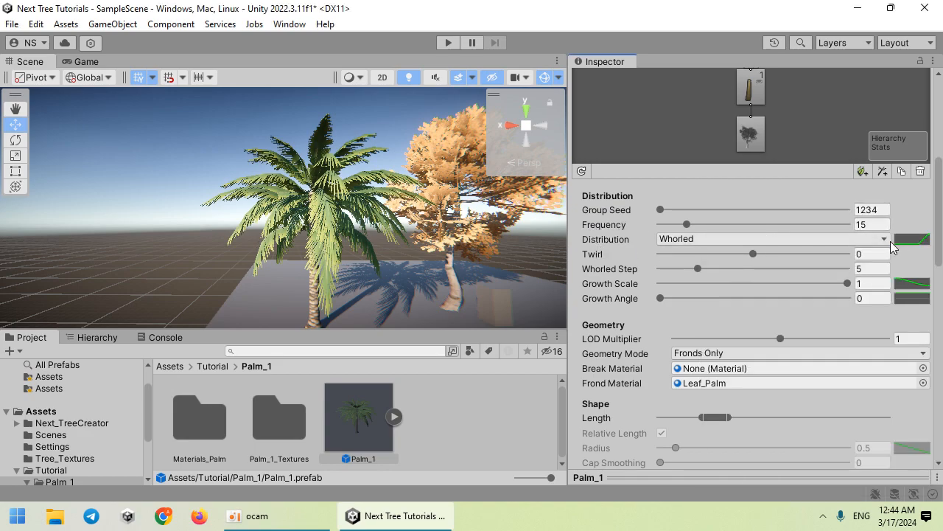
{"action": "left_click", "coordinate": [903, 241]}
{"action": "left_click_drag", "start_coordinate": [846, 424], "coordinate": [877, 426]}
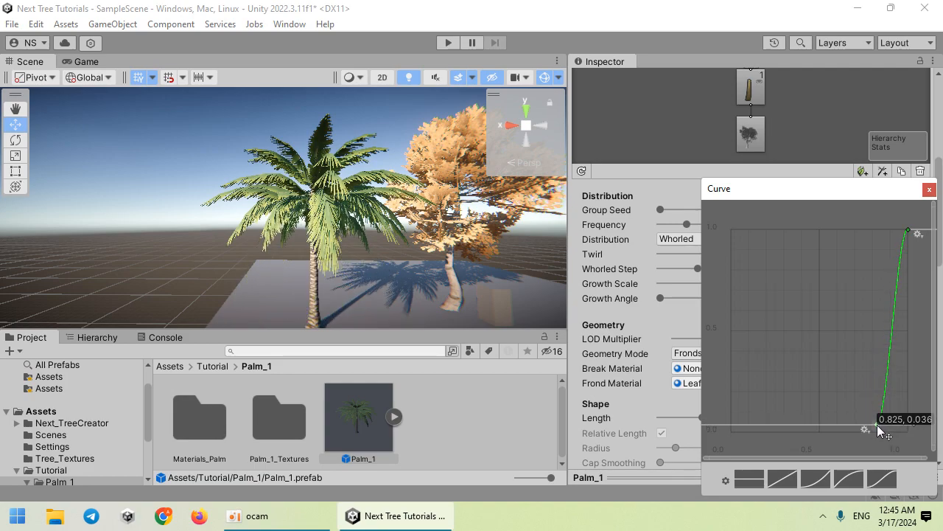
{"action": "left_click", "coordinate": [649, 331]}
Step: Lower the first key of the fourth frond group's Seek Sun curve for stronger drooping and shorten its Length range further
{"action": "scroll", "coordinate": [753, 334], "scroll_direction": "down", "scroll_amount": 3}
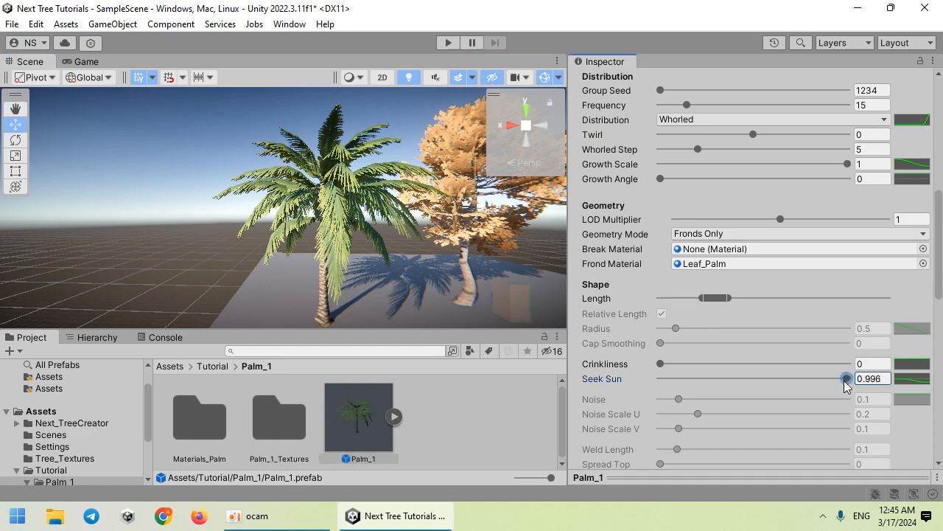
{"action": "left_click", "coordinate": [912, 379]}
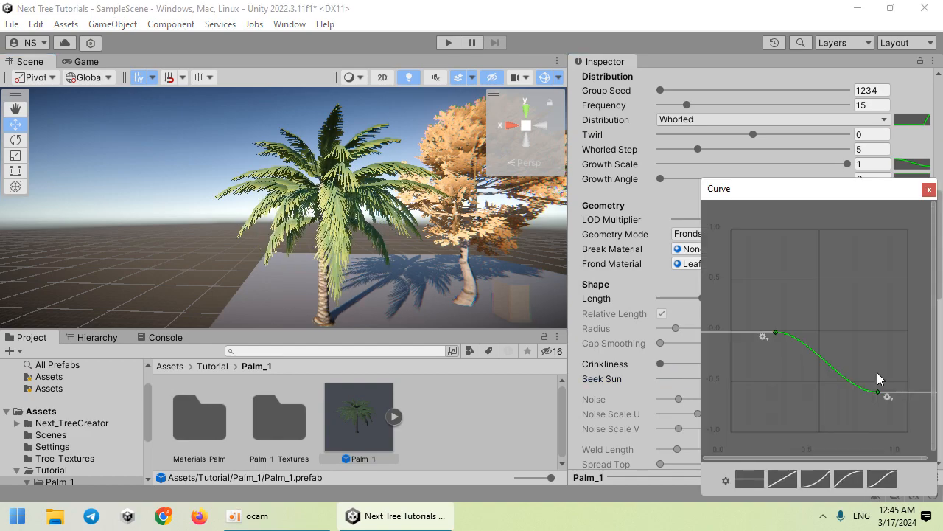
{"action": "left_click_drag", "start_coordinate": [766, 286], "coordinate": [752, 367]}
{"action": "left_click", "coordinate": [444, 270]}
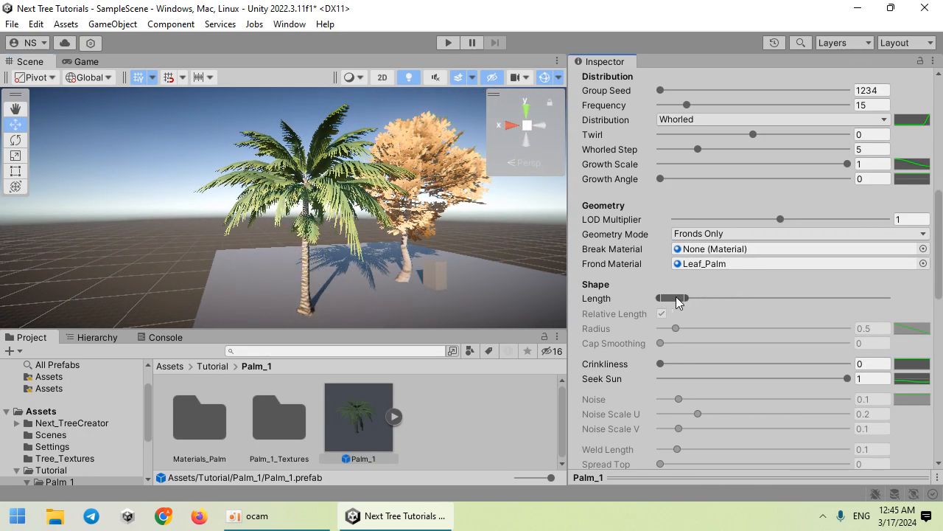
{"action": "key", "text": "w"}
{"action": "mouse_move", "coordinate": [313, 234]}
{"action": "right_mouse_down"}
{"action": "mouse_move", "coordinate": [82, 200]}
{"action": "mouse_move", "coordinate": [65, 214]}
{"action": "mouse_move", "coordinate": [97, 205]}
{"action": "mouse_move", "coordinate": [243, 221]}
{"action": "mouse_move", "coordinate": [303, 246]}
{"action": "mouse_move", "coordinate": [304, 223]}
{"action": "right_mouse_up"}
{"action": "key", "text": "d"}
{"action": "key", "text": "a"}
{"action": "key", "text": "s"}
Step: Make the trunk slightly taller by shifting the trunk branch group's Length range to higher values
{"action": "scroll", "coordinate": [719, 240], "scroll_direction": "up", "scroll_amount": 5}
{"action": "scroll", "coordinate": [718, 240], "scroll_direction": "up", "scroll_amount": 2}
{"action": "left_click", "coordinate": [751, 246]}
{"action": "scroll", "coordinate": [730, 275], "scroll_direction": "down", "scroll_amount": 8}
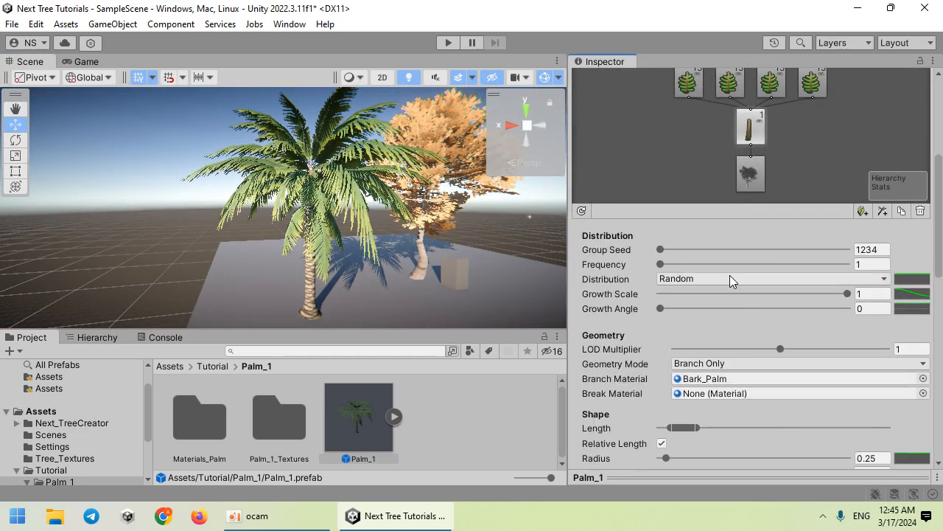
{"action": "left_click_drag", "start_coordinate": [675, 230], "coordinate": [692, 230]}
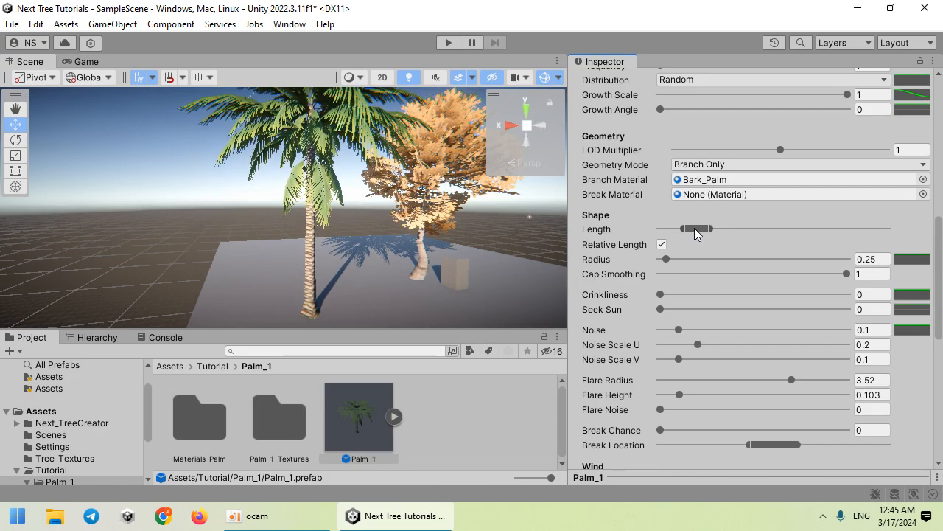
{"action": "right_click_drag", "start_coordinate": [332, 191], "coordinate": [325, 220]}
{"action": "key", "text": "w"}
{"action": "key", "text": "s"}
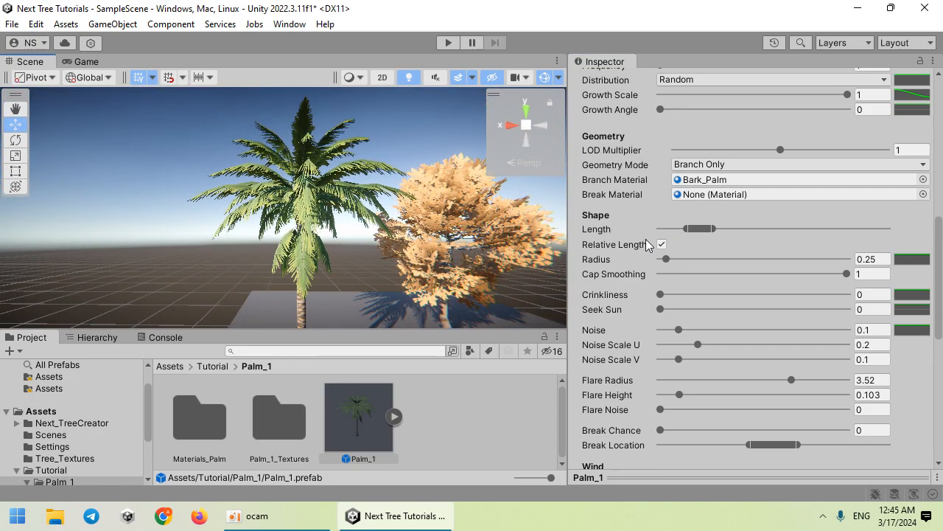
Step: Set the fourth frond group's Frequency to 17
{"action": "scroll", "coordinate": [645, 228], "scroll_direction": "up", "scroll_amount": 6}
{"action": "left_click", "coordinate": [812, 158]}
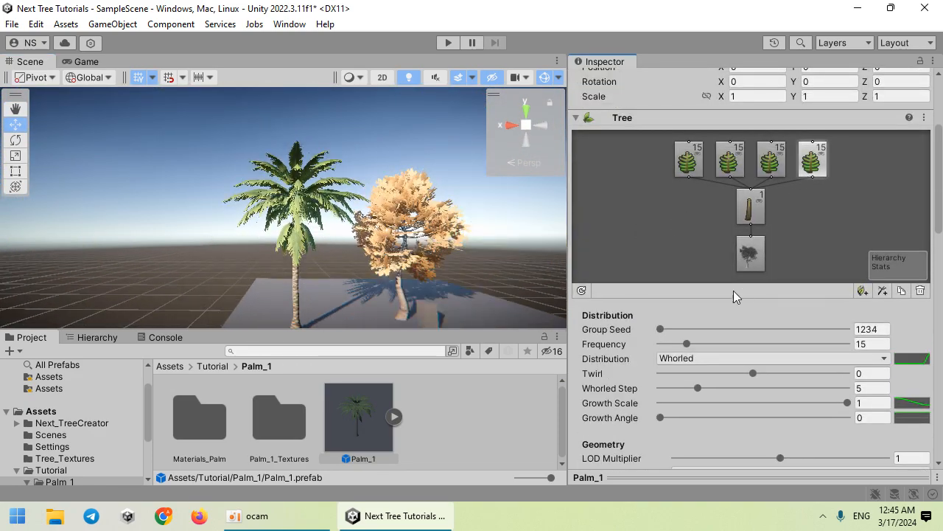
{"action": "scroll", "coordinate": [734, 290], "scroll_direction": "down", "scroll_amount": 2}
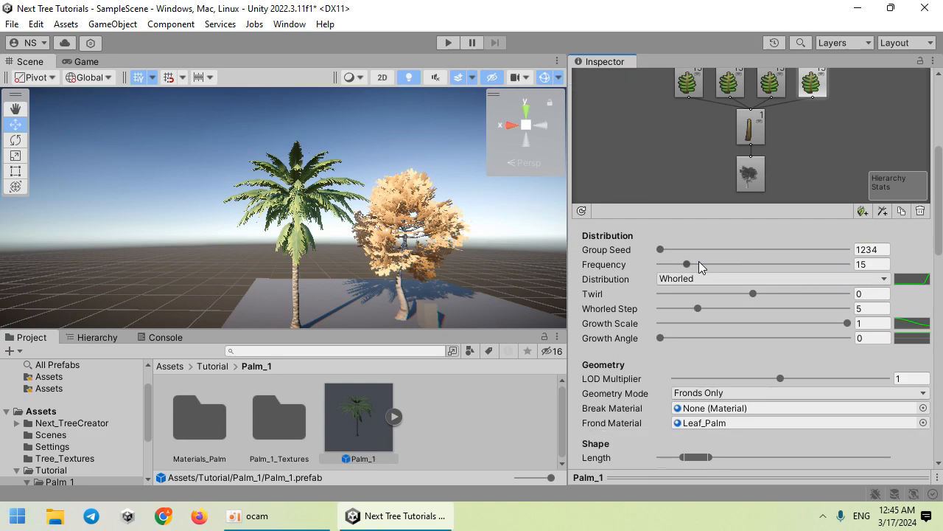
{"action": "left_click_drag", "start_coordinate": [690, 270], "coordinate": [686, 274]}
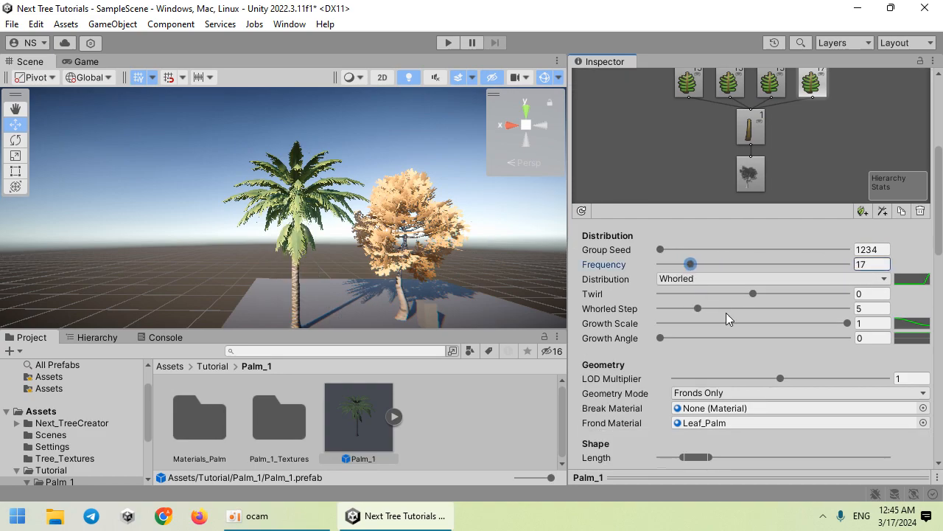
Step: Try the Opposite distribution on the fourth frond group and return it to Whorled
{"action": "left_click", "coordinate": [726, 279]}
{"action": "left_click", "coordinate": [736, 329]}
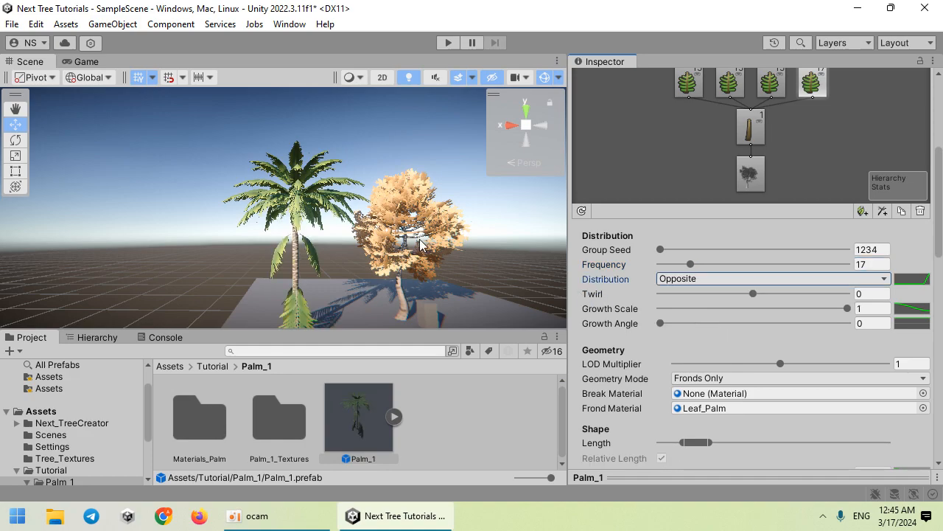
{"action": "left_click", "coordinate": [678, 280]}
{"action": "left_click", "coordinate": [695, 341]}
Step: Move the lower key of the fourth frond group's Distribution curve to an earlier position so the fronds start lower on the trunk
{"action": "left_click", "coordinate": [912, 281]}
{"action": "left_click_drag", "start_coordinate": [879, 425], "coordinate": [856, 420]}
{"action": "scroll", "coordinate": [456, 252], "scroll_direction": "up", "scroll_amount": 3}
{"action": "left_click_drag", "start_coordinate": [442, 251], "coordinate": [341, 304], "text": "alt"}
{"action": "scroll", "coordinate": [737, 303], "scroll_direction": "down", "scroll_amount": 3}
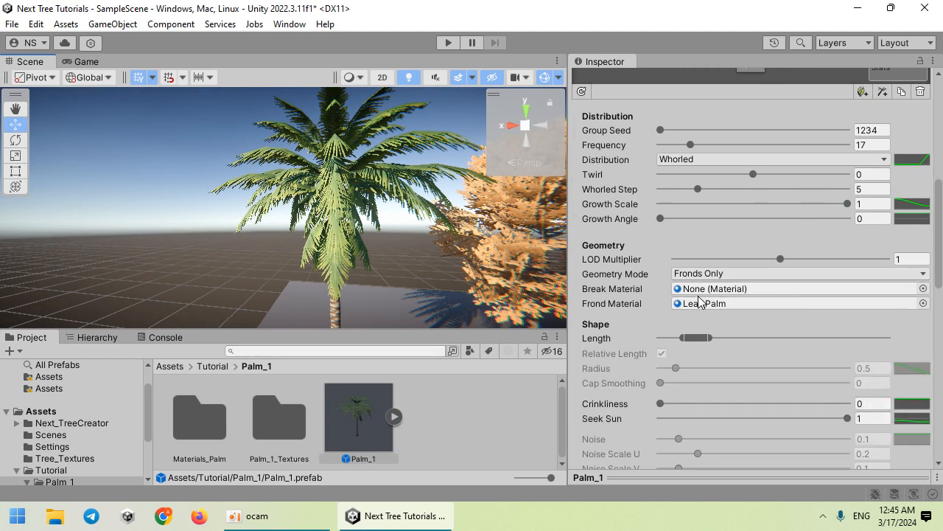
Step: Duplicate the Leaf_Palm material and change the copy's Albedo to a different palm leaf texture from the Palm textures folder
{"action": "left_click", "coordinate": [699, 303]}
{"action": "left_click_drag", "start_coordinate": [526, 478], "coordinate": [516, 478]}
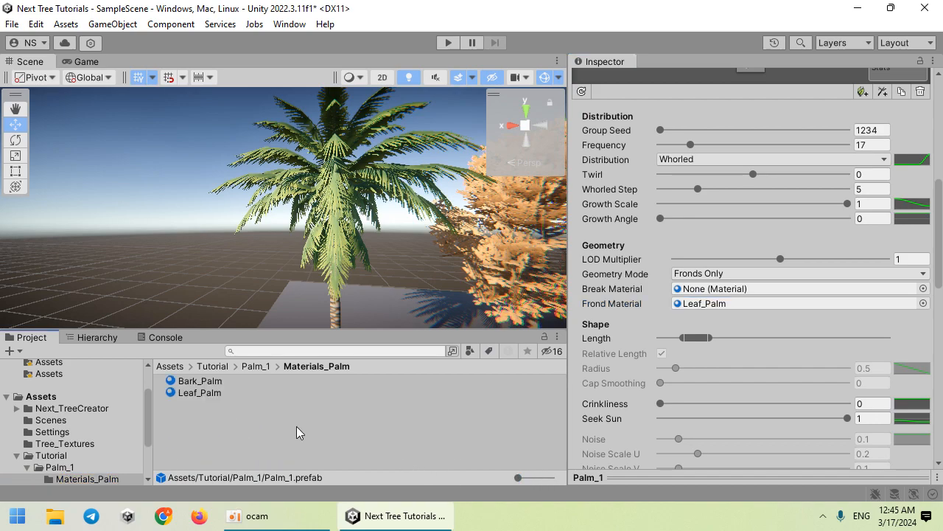
{"action": "left_click", "coordinate": [214, 392]}
{"action": "key", "text": "ctrl+d"}
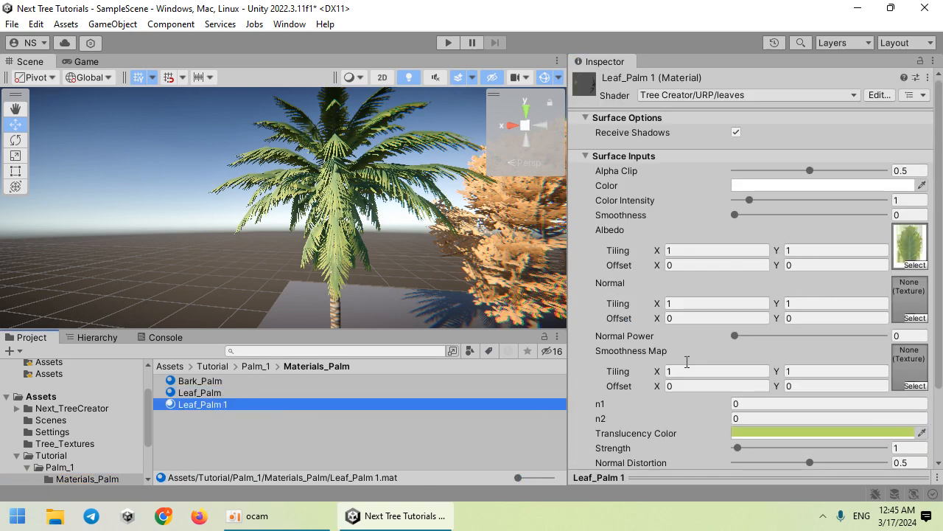
{"action": "left_click", "coordinate": [925, 254]}
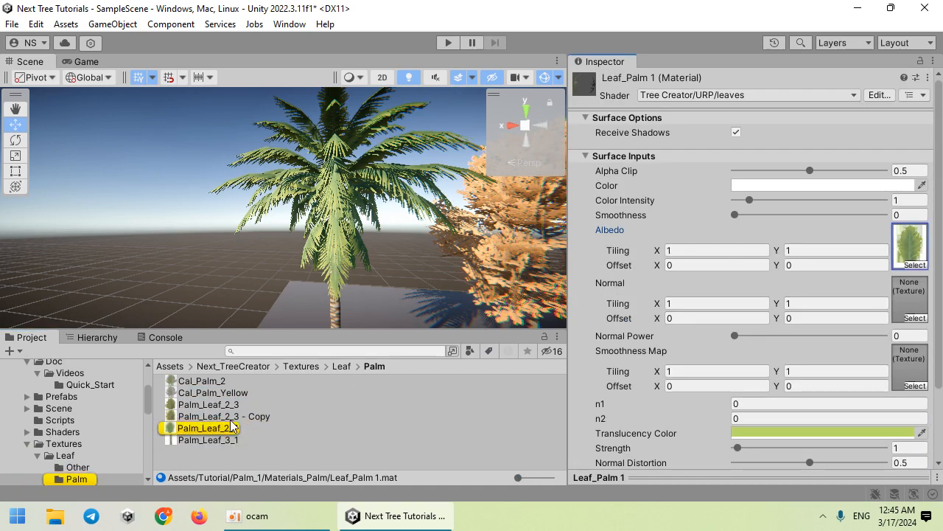
{"action": "left_click_drag", "start_coordinate": [536, 478], "coordinate": [552, 478]}
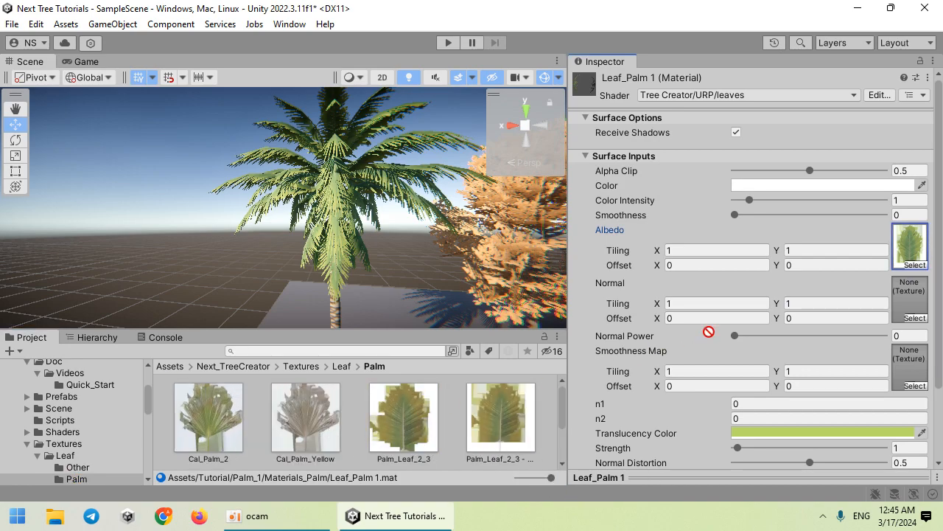
Step: Assign the Leaf_Palm 1 material as the Frond Material of the palm's fourth frond group
{"action": "left_click", "coordinate": [324, 276]}
{"action": "scroll", "coordinate": [726, 329], "scroll_direction": "down", "scroll_amount": 10}
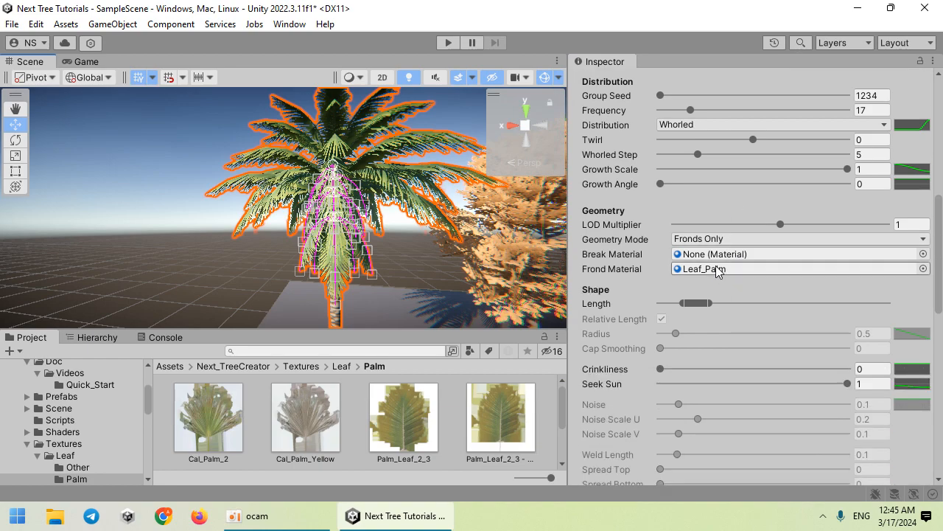
{"action": "left_click", "coordinate": [718, 270]}
{"action": "left_click_drag", "start_coordinate": [359, 417], "coordinate": [694, 270]}
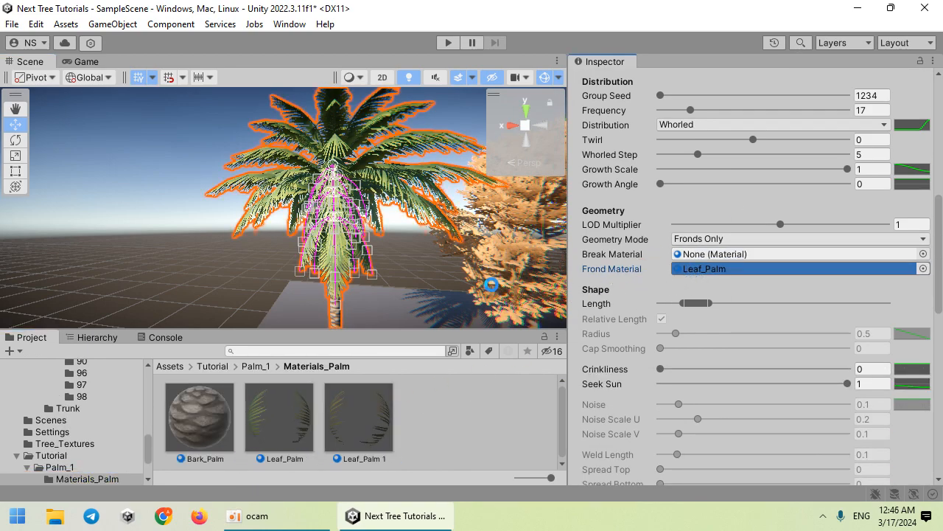
Step: Examine the palm's crown and its lowest fronds from closer and farther away
{"action": "left_click", "coordinate": [278, 278]}
{"action": "key", "text": "w"}
{"action": "right_click_drag", "start_coordinate": [278, 278], "coordinate": [335, 214]}
{"action": "key", "text": "s"}
{"action": "key", "text": "w"}
{"action": "key", "text": "s"}
{"action": "key", "text": "w"}
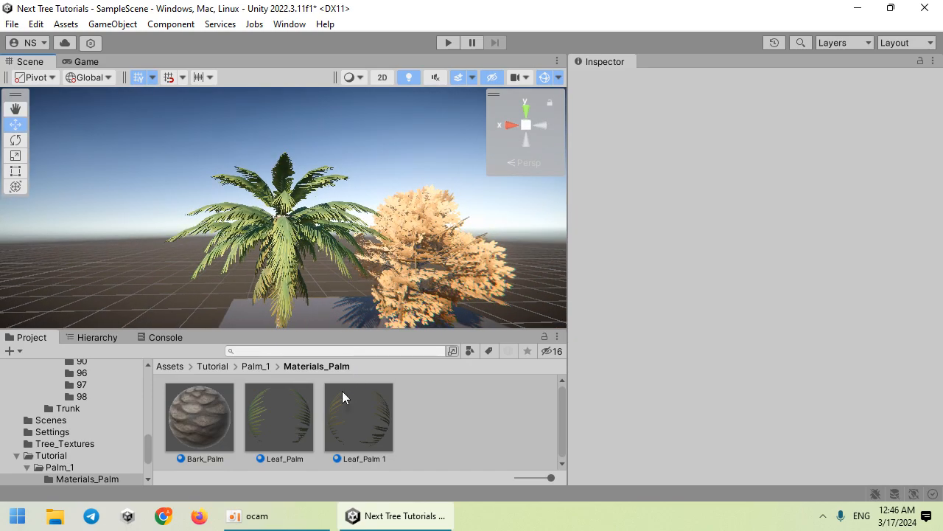
Step: Set the Frond Width of the Palm_1 prefab's first frond group to 5.09
{"action": "left_click", "coordinate": [91, 468]}
{"action": "left_click", "coordinate": [376, 424]}
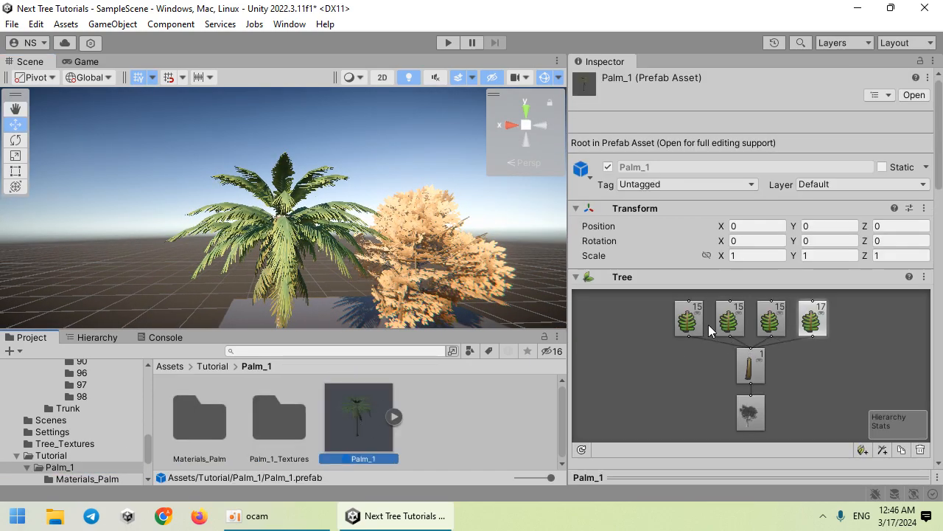
{"action": "left_click", "coordinate": [687, 319]}
{"action": "scroll", "coordinate": [664, 346], "scroll_direction": "down", "scroll_amount": 15}
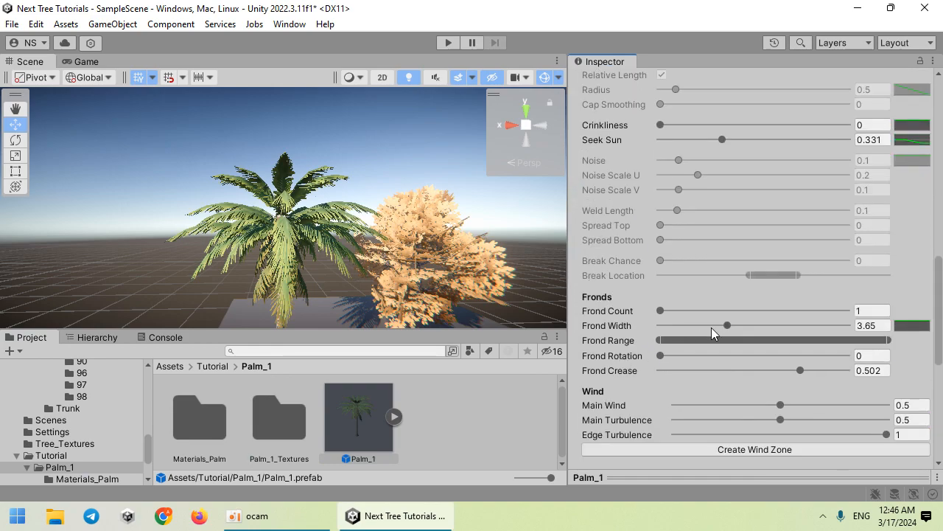
{"action": "left_click_drag", "start_coordinate": [729, 325], "coordinate": [759, 326]}
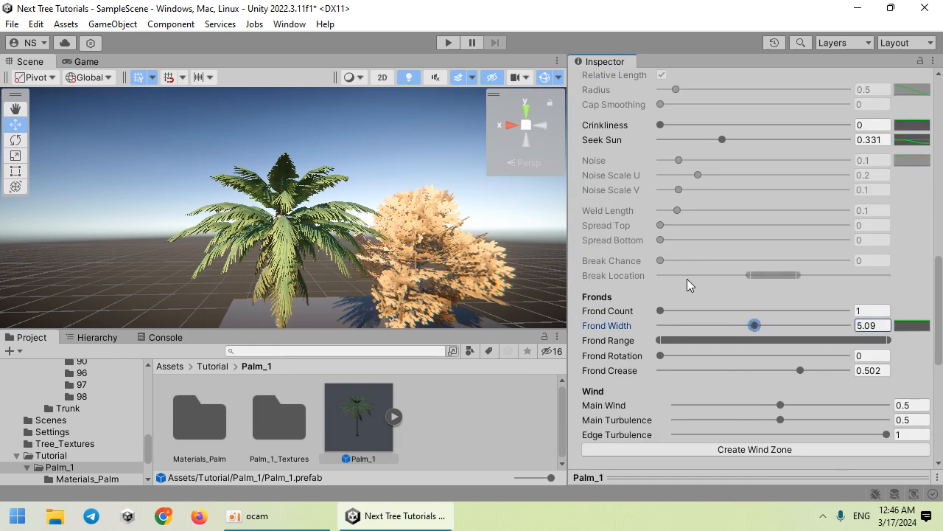
Step: Set the second frond group's Frond Width to 6.03
{"action": "scroll", "coordinate": [687, 279], "scroll_direction": "up", "scroll_amount": 10}
{"action": "left_click", "coordinate": [729, 90]}
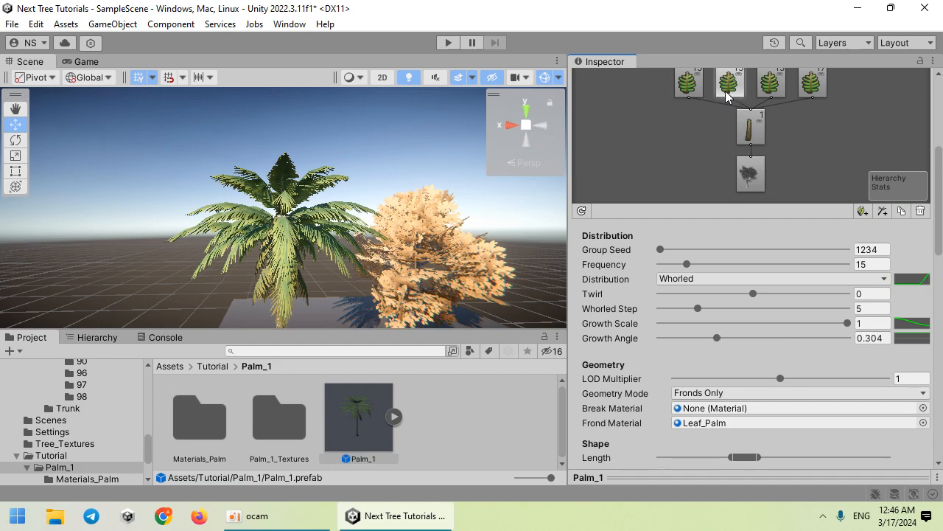
{"action": "scroll", "coordinate": [727, 325], "scroll_direction": "down", "scroll_amount": 10}
{"action": "left_click_drag", "start_coordinate": [727, 322], "coordinate": [776, 323]}
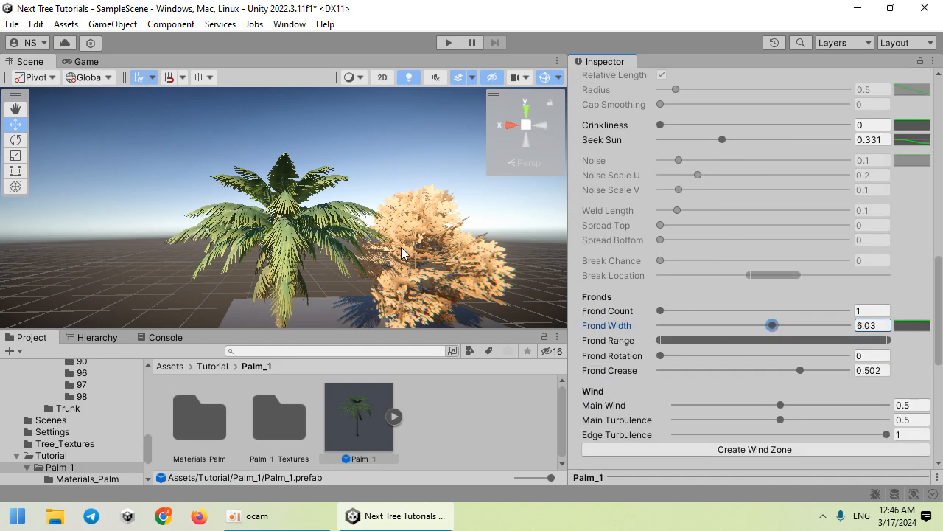
Step: Set the second frond group's Twirl to 0.134
{"action": "scroll", "coordinate": [401, 248], "scroll_direction": "down", "scroll_amount": 6}
{"action": "scroll", "coordinate": [337, 235], "scroll_direction": "up", "scroll_amount": 5}
{"action": "right_click_drag", "start_coordinate": [334, 232], "coordinate": [560, 243]}
{"action": "scroll", "coordinate": [665, 248], "scroll_direction": "up", "scroll_amount": 10}
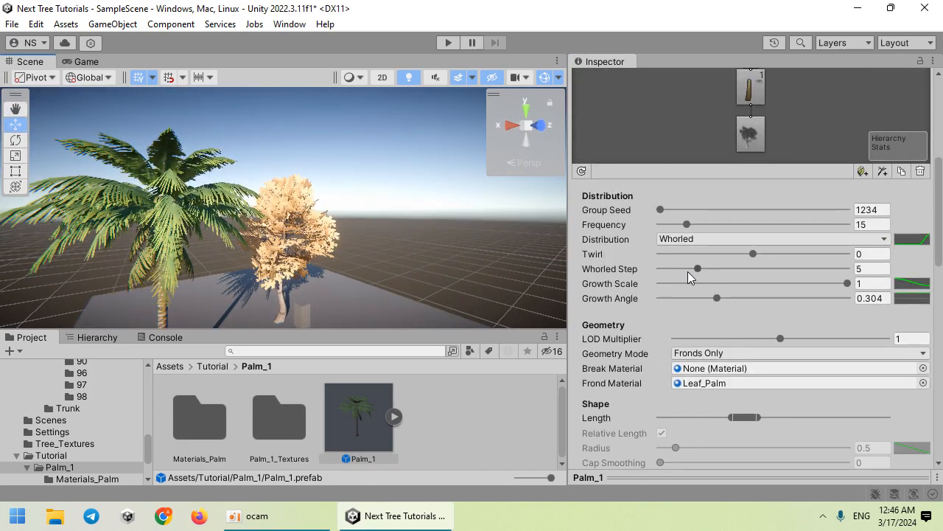
{"action": "left_click_drag", "start_coordinate": [755, 254], "coordinate": [767, 255]}
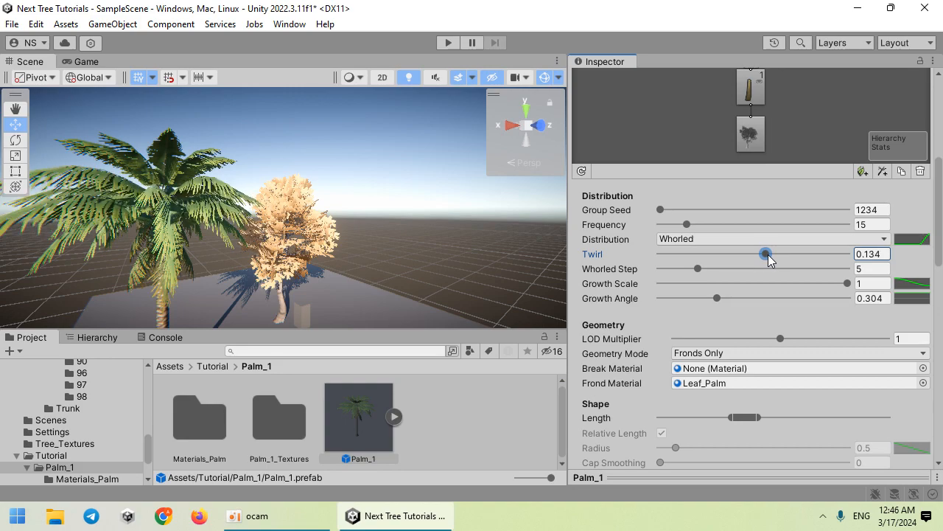
Step: Set the third frond group's Twirl to 0.126
{"action": "scroll", "coordinate": [703, 232], "scroll_direction": "up", "scroll_amount": 4}
{"action": "left_click", "coordinate": [765, 207]}
{"action": "scroll", "coordinate": [715, 266], "scroll_direction": "down", "scroll_amount": 3}
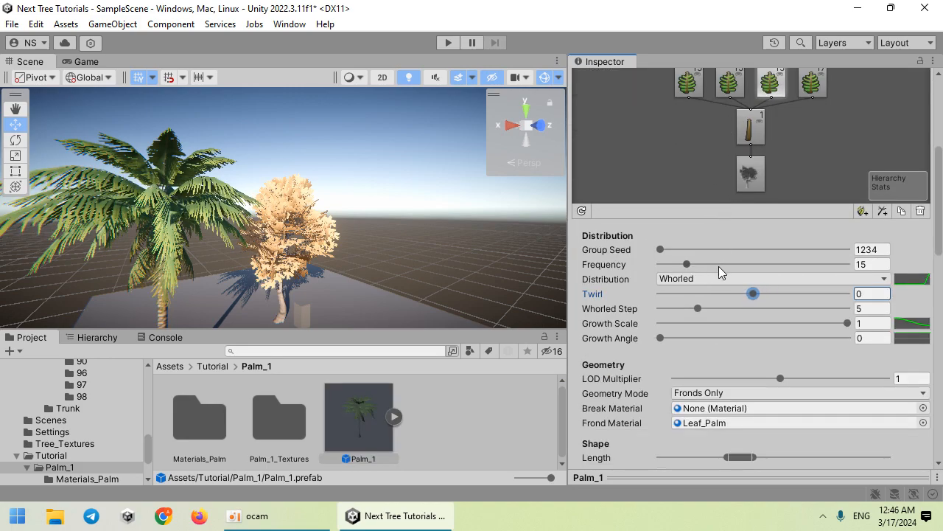
{"action": "left_click_drag", "start_coordinate": [751, 294], "coordinate": [766, 295]}
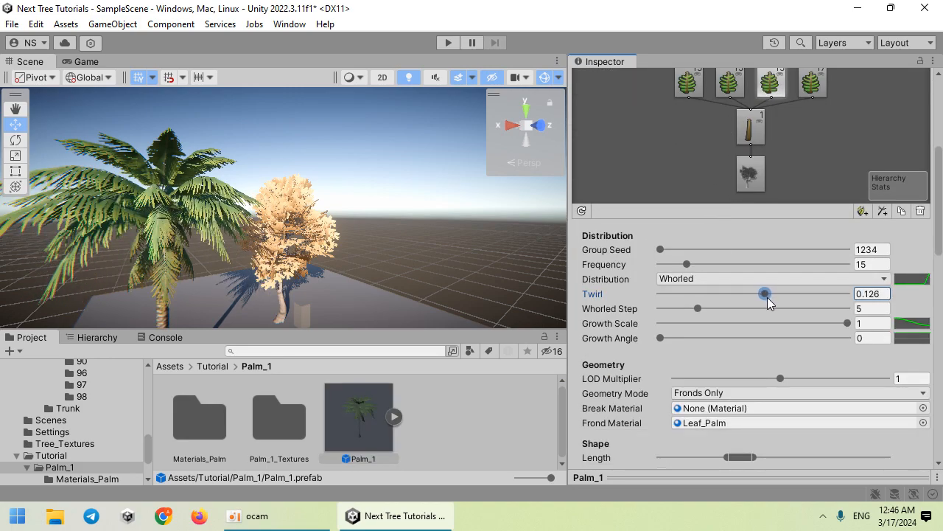
Step: Raise the first frond group's Twirl slightly above zero
{"action": "scroll", "coordinate": [714, 207], "scroll_direction": "up", "scroll_amount": 4}
{"action": "left_click", "coordinate": [692, 243]}
{"action": "scroll", "coordinate": [691, 252], "scroll_direction": "down", "scroll_amount": 4}
{"action": "left_click_drag", "start_coordinate": [752, 293], "coordinate": [765, 299]}
Step: With the palm viewed against the sun, set the Shadow value of Palm_1's Optimized Leaf Material to 1
{"action": "left_click", "coordinate": [350, 204]}
{"action": "right_click_drag", "start_coordinate": [349, 204], "coordinate": [11, 225]}
{"action": "key", "text": "a"}
{"action": "key", "text": "w"}
{"action": "left_click_drag", "start_coordinate": [922, 197], "coordinate": [859, 368], "text": "alt"}
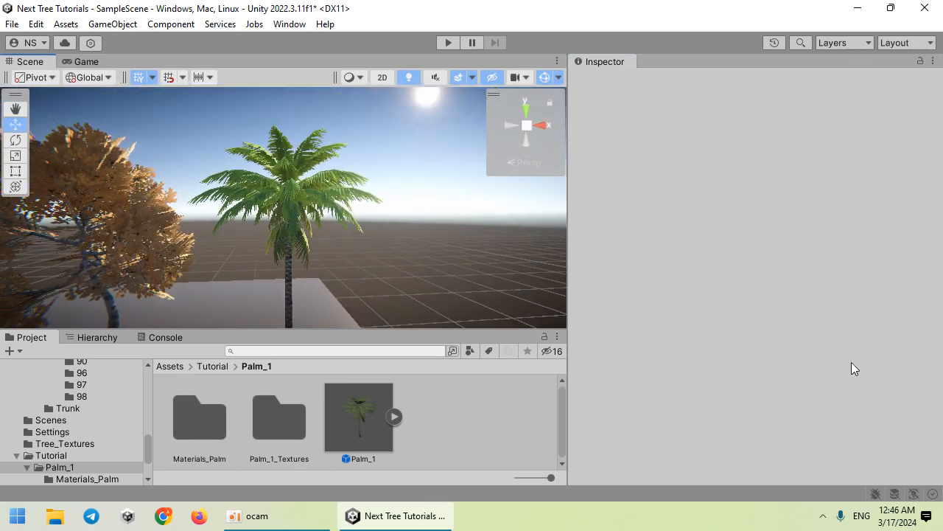
{"action": "left_click", "coordinate": [352, 413]}
{"action": "scroll", "coordinate": [737, 280], "scroll_direction": "down", "scroll_amount": 8}
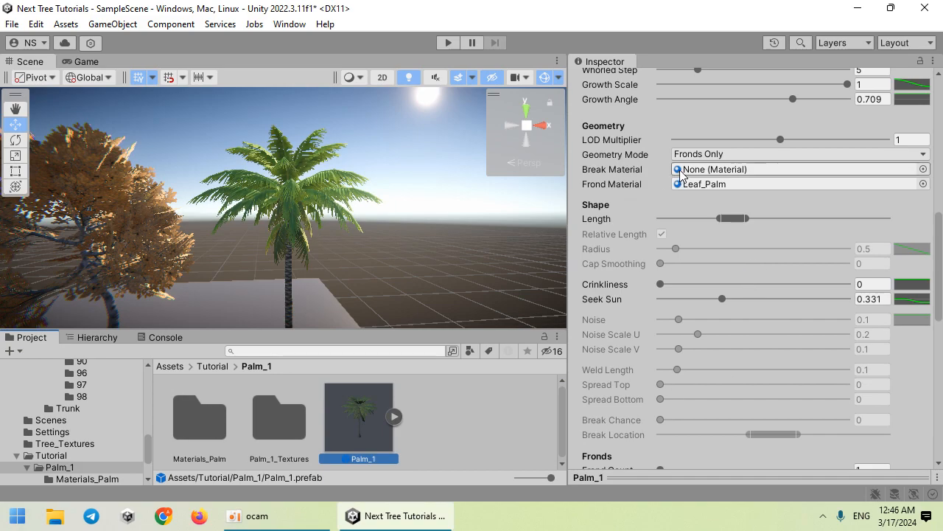
{"action": "scroll", "coordinate": [676, 354], "scroll_direction": "down", "scroll_amount": 10}
{"action": "left_click", "coordinate": [617, 360]}
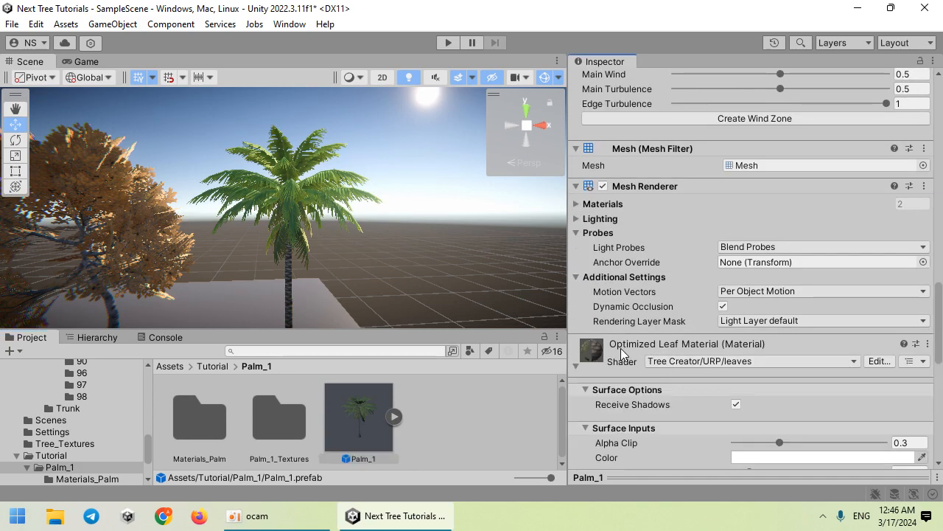
{"action": "scroll", "coordinate": [663, 309], "scroll_direction": "down", "scroll_amount": 12}
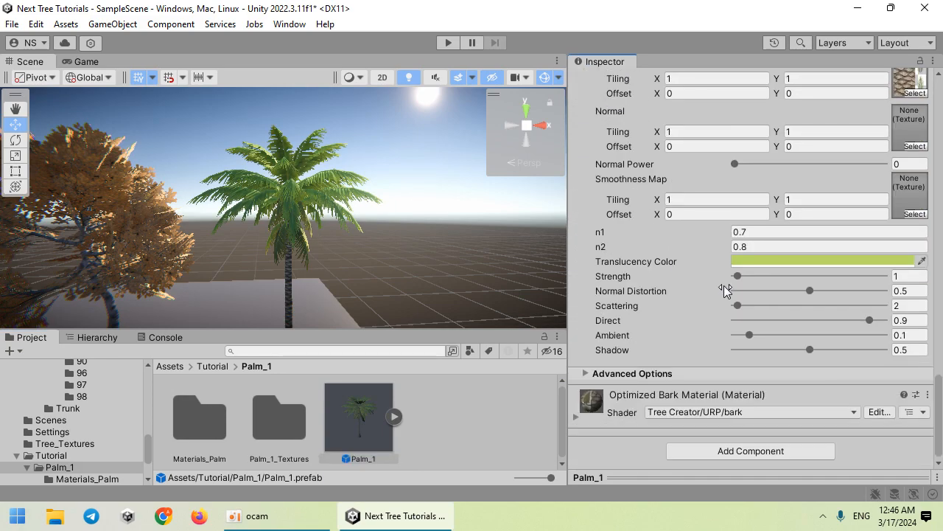
{"action": "left_click_drag", "start_coordinate": [810, 350], "coordinate": [886, 349]}
Step: Set the Optimized Leaf Material's translucency Strength to 2.2 and Scattering to 4.2
{"action": "left_click_drag", "start_coordinate": [740, 275], "coordinate": [745, 279]}
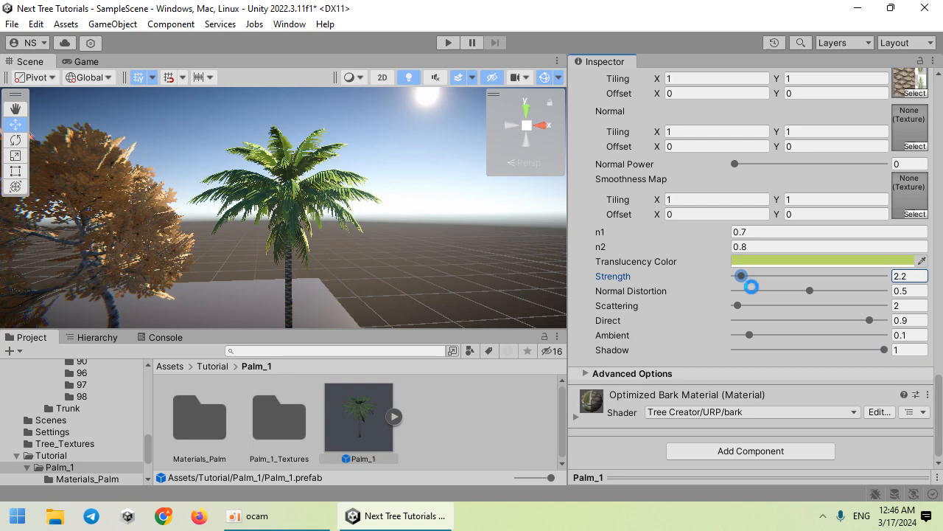
{"action": "mouse_move", "coordinate": [884, 349]}
{"action": "left_mouse_down"}
{"action": "mouse_move", "coordinate": [855, 350]}
{"action": "mouse_move", "coordinate": [888, 349]}
{"action": "left_mouse_up"}
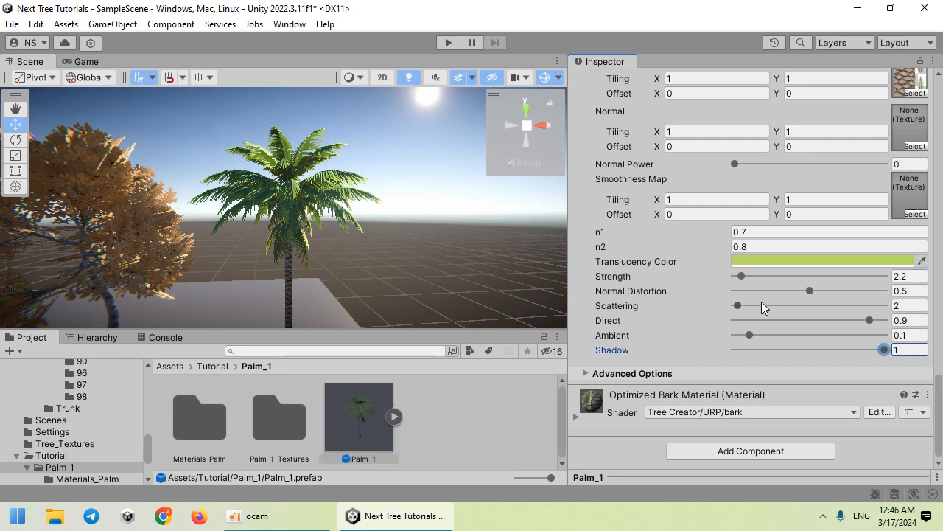
{"action": "mouse_move", "coordinate": [742, 306]}
{"action": "left_mouse_down"}
{"action": "mouse_move", "coordinate": [785, 306]}
{"action": "mouse_move", "coordinate": [733, 308]}
{"action": "mouse_move", "coordinate": [747, 308]}
{"action": "left_mouse_up"}
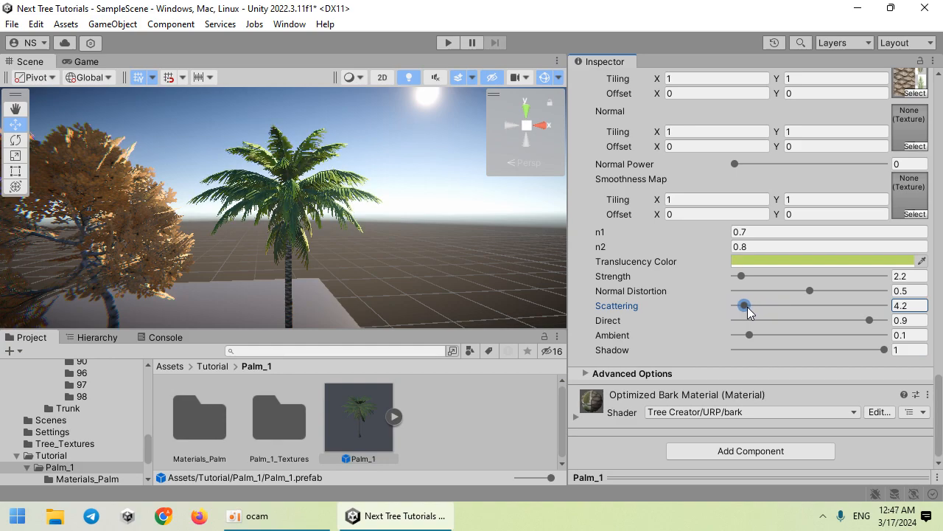
Step: Maximize the Scene view and examine the whole palm beside the orange tree
{"action": "double_click", "coordinate": [47, 60]}
{"action": "right_click_drag", "start_coordinate": [700, 226], "coordinate": [857, 266]}
{"action": "key", "text": "w"}
{"action": "key", "text": "s"}
{"action": "key", "text": "w"}
{"action": "left_click", "coordinate": [258, 516]}
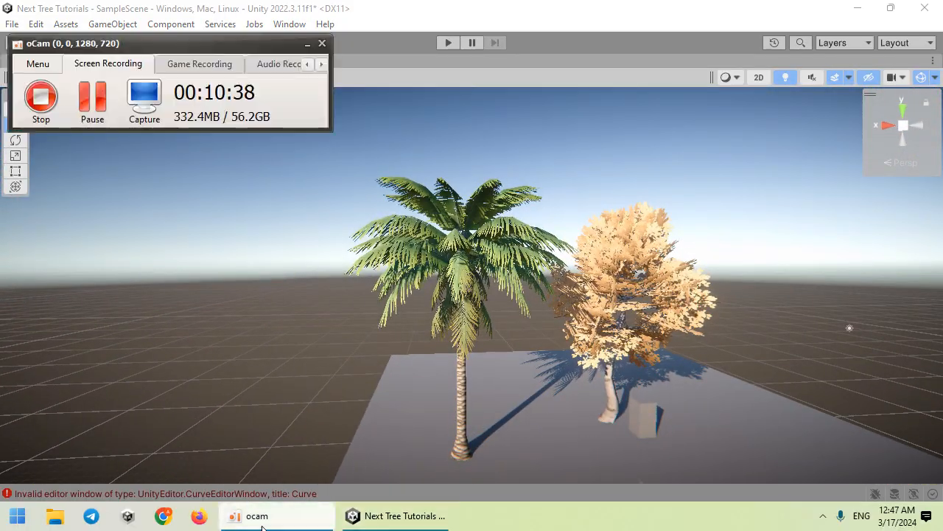